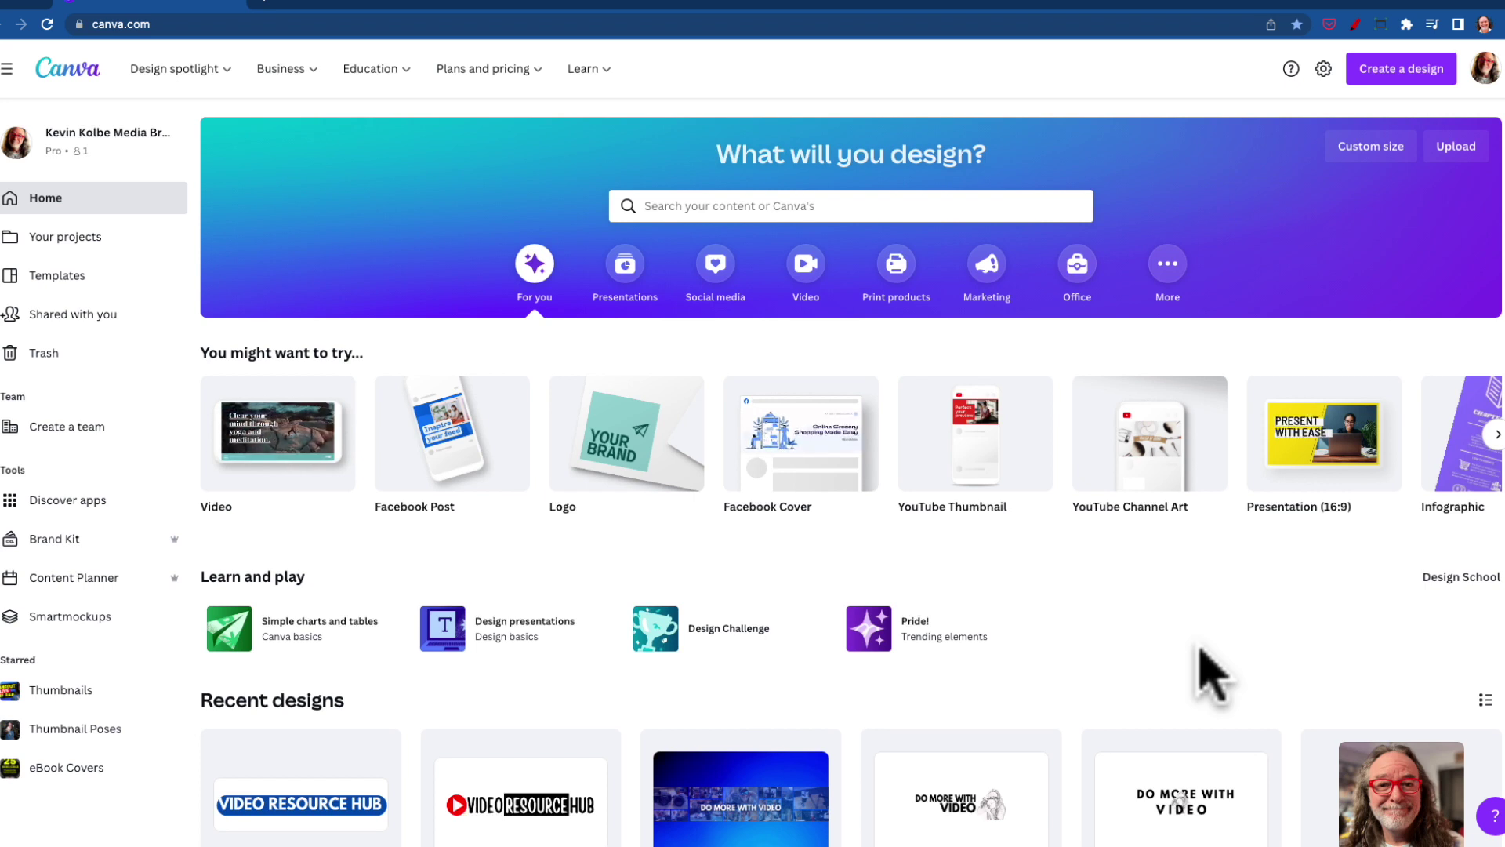
Start a new blank Logo design from Create a design.
scroll(1187, 650, down, 1)
scroll(1187, 651, up, 1)
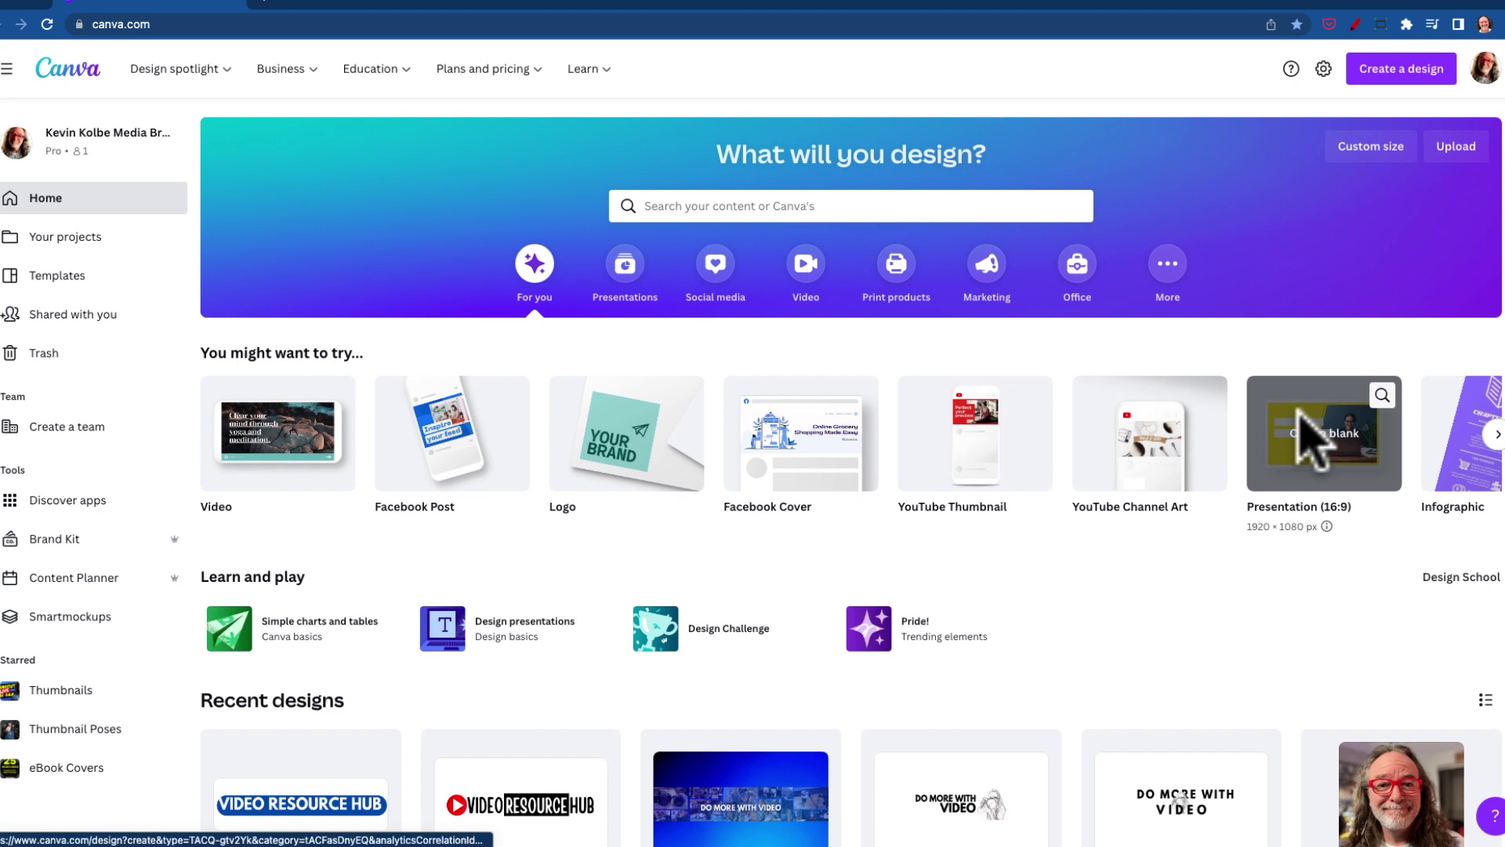
click(1411, 71)
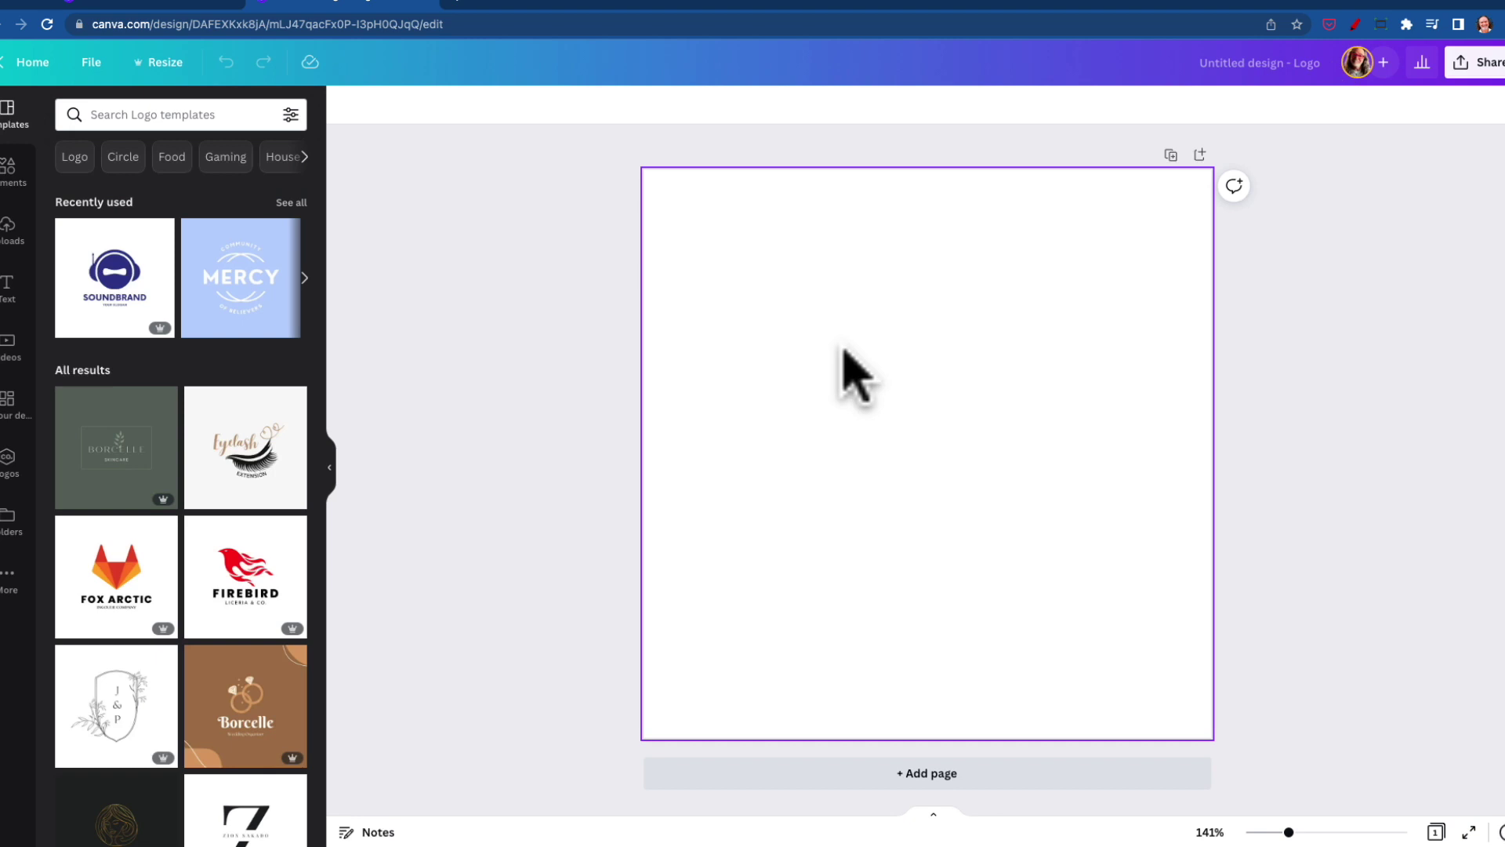
Search uploads for 'camera' and add the man-with-camera photo to the page.
click(9, 242)
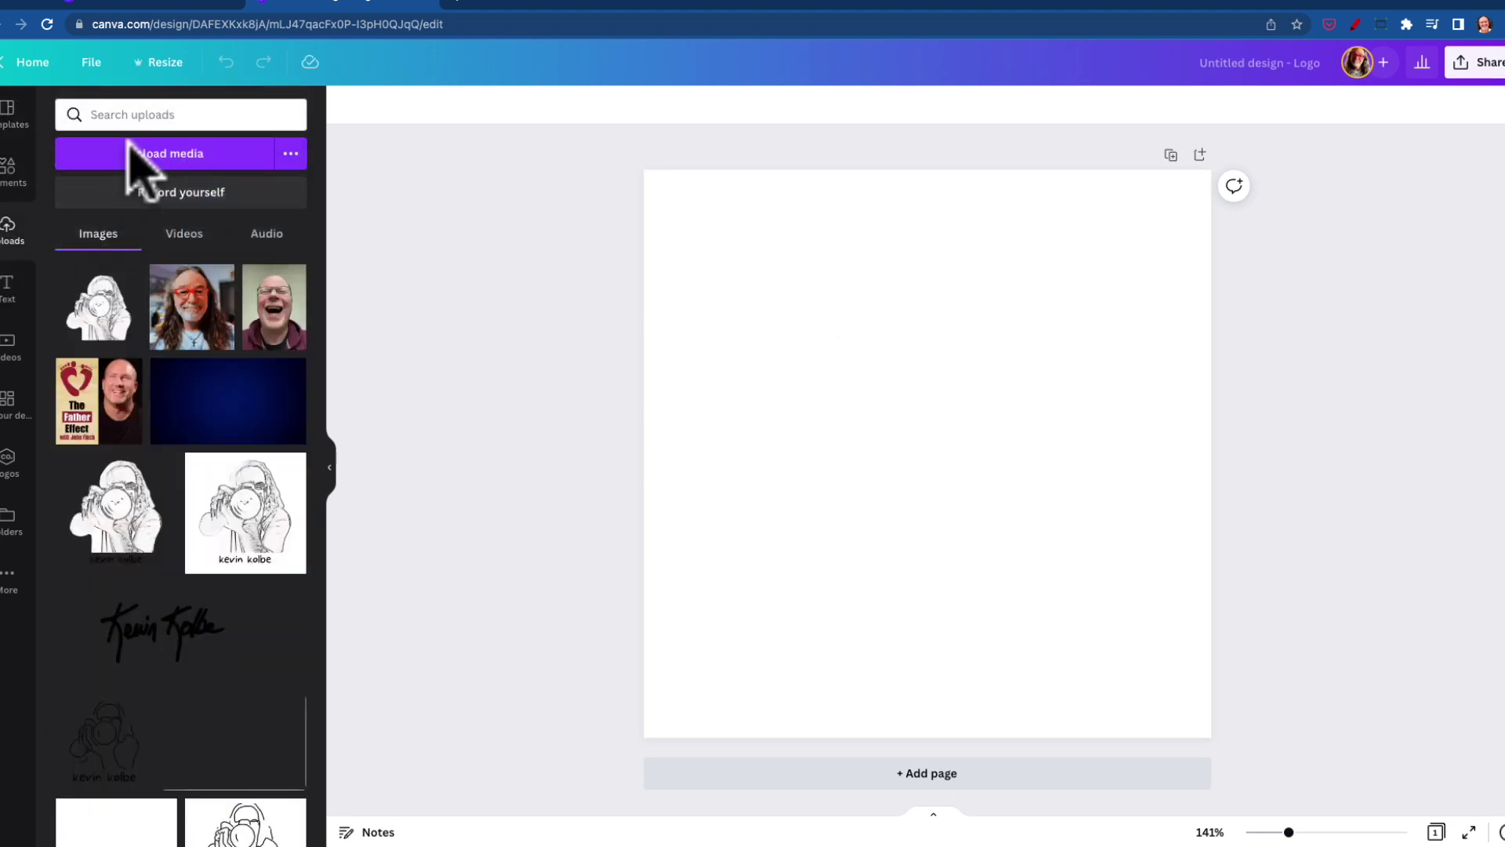
click(149, 114)
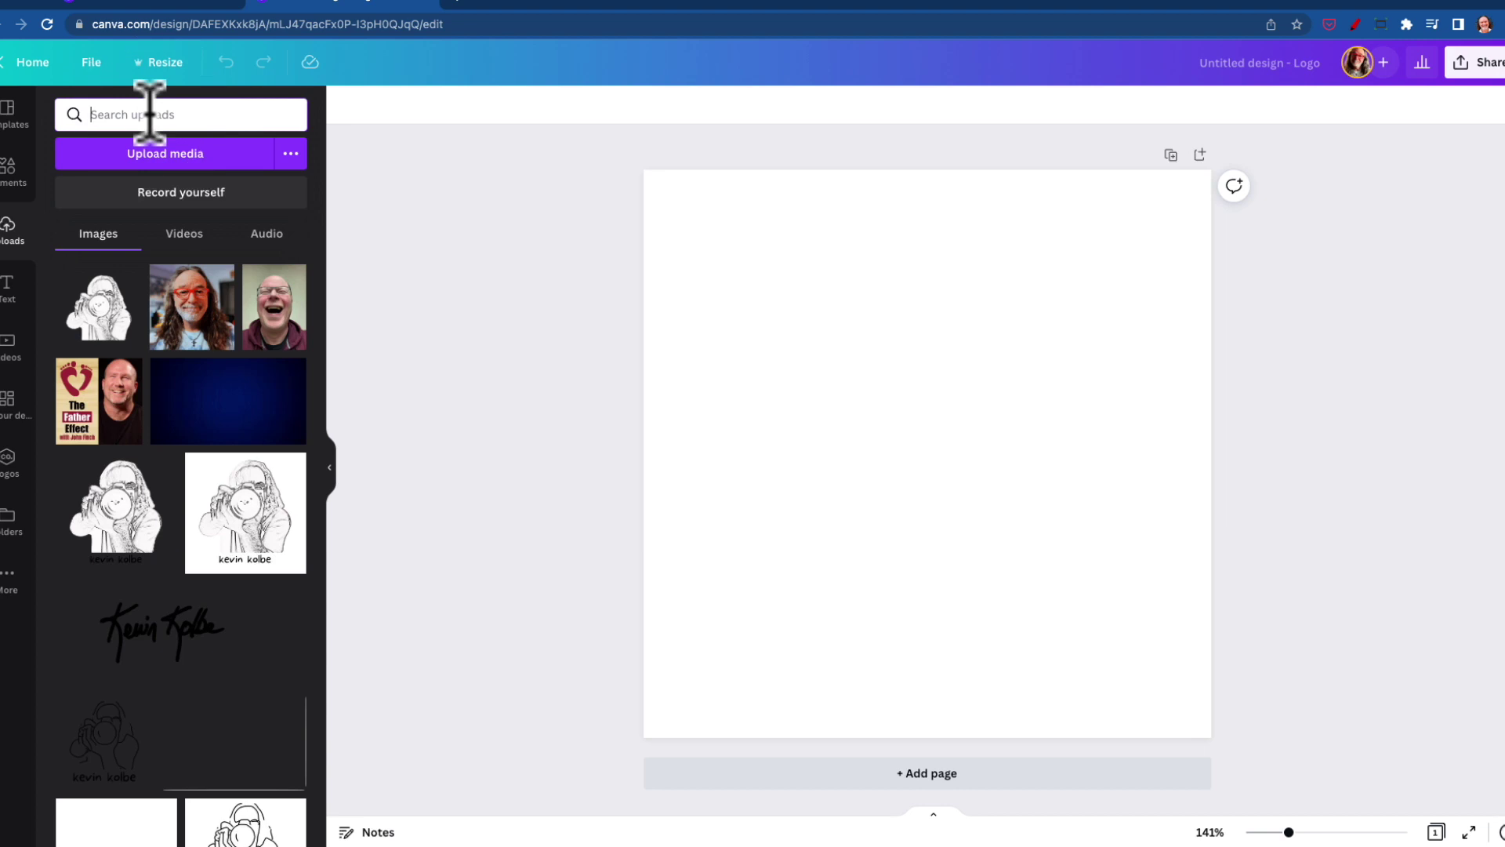
text(camera)
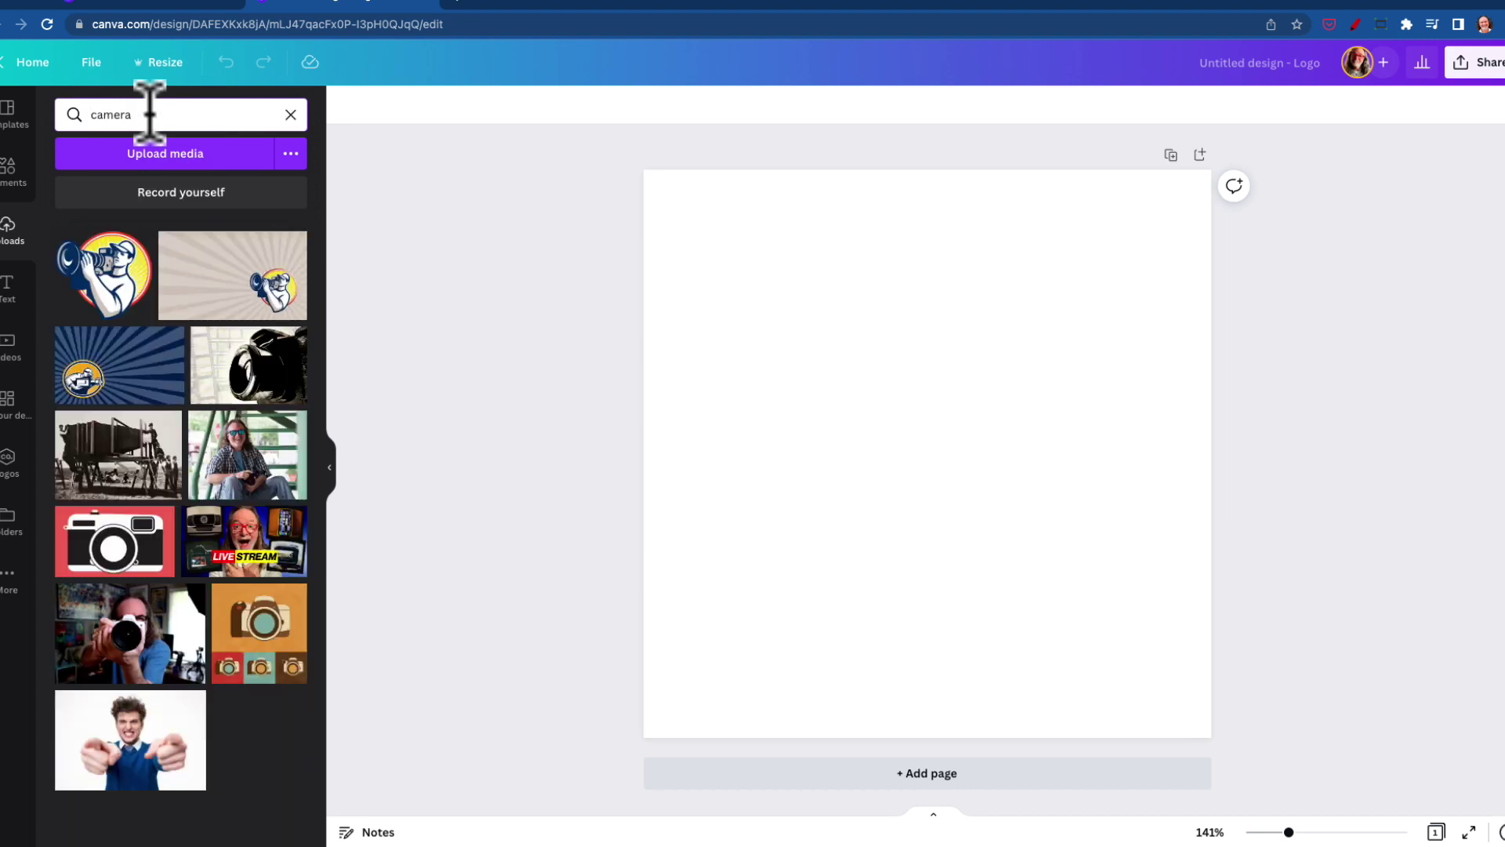
click(109, 647)
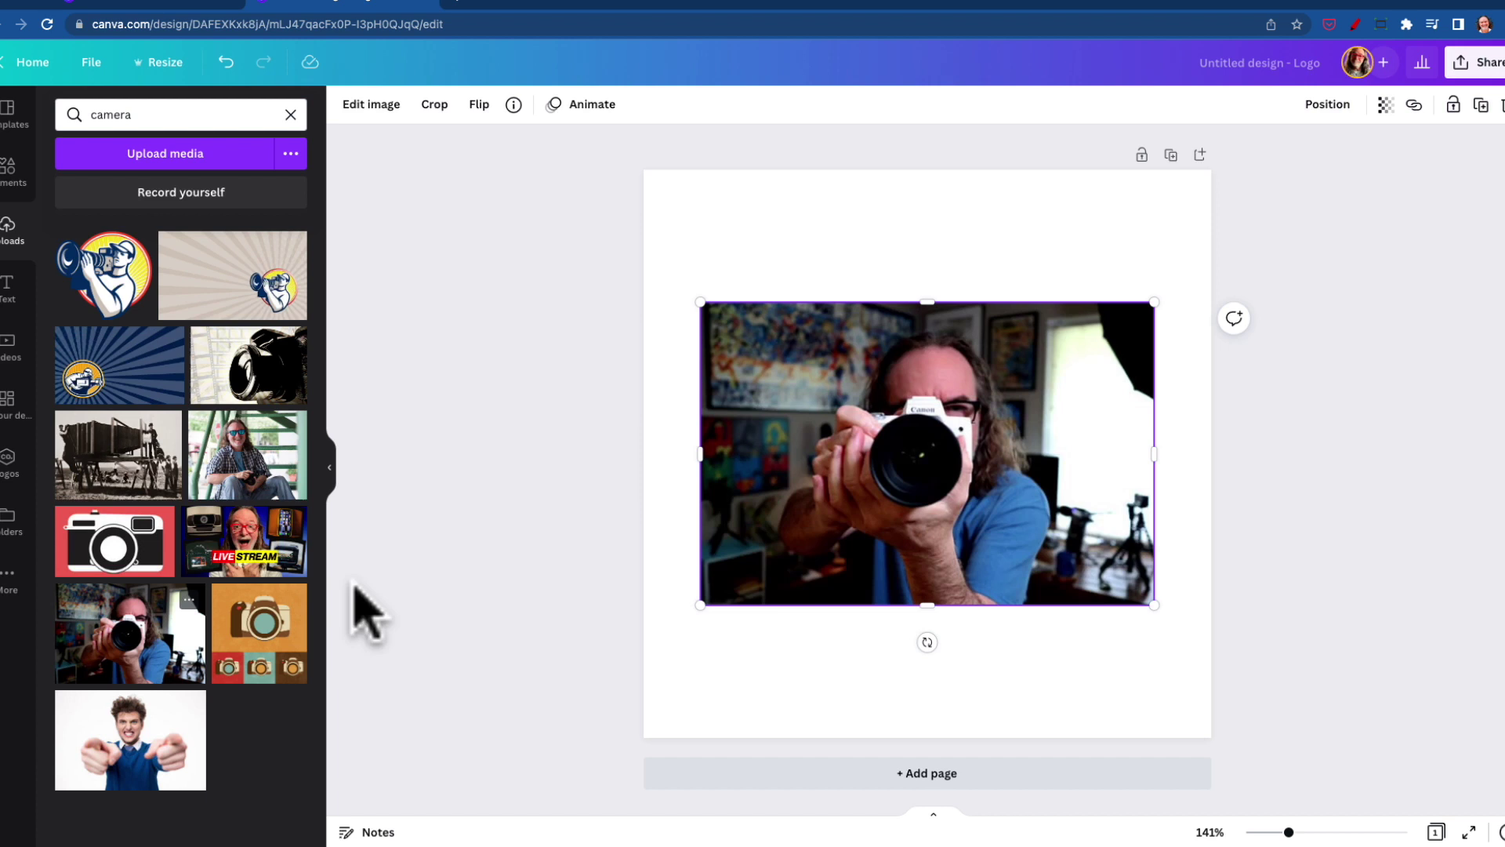
Remove the photo's background with BG Remover and apply it.
click(331, 459)
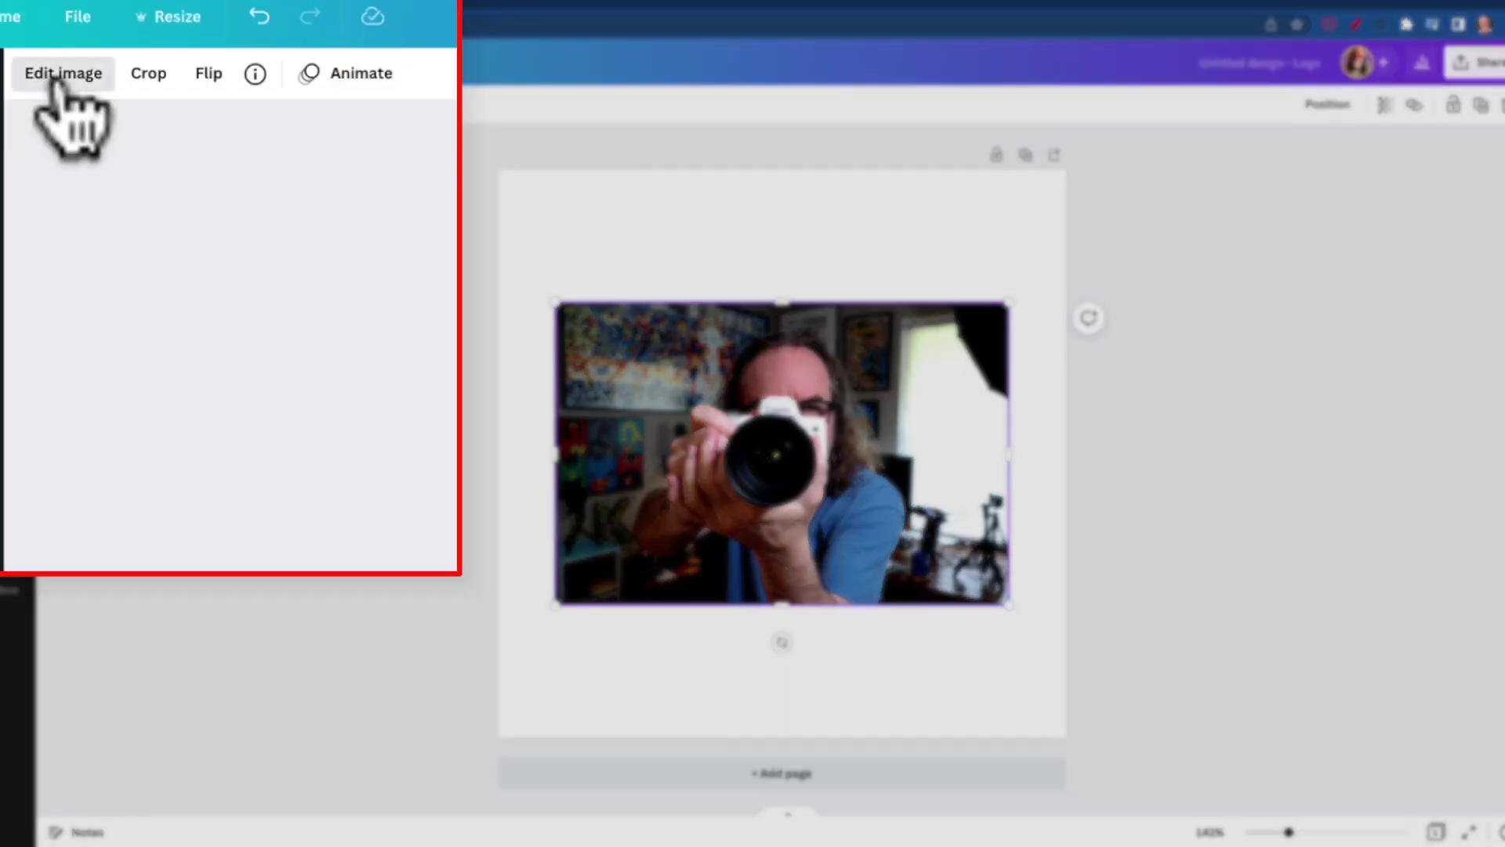
click(81, 105)
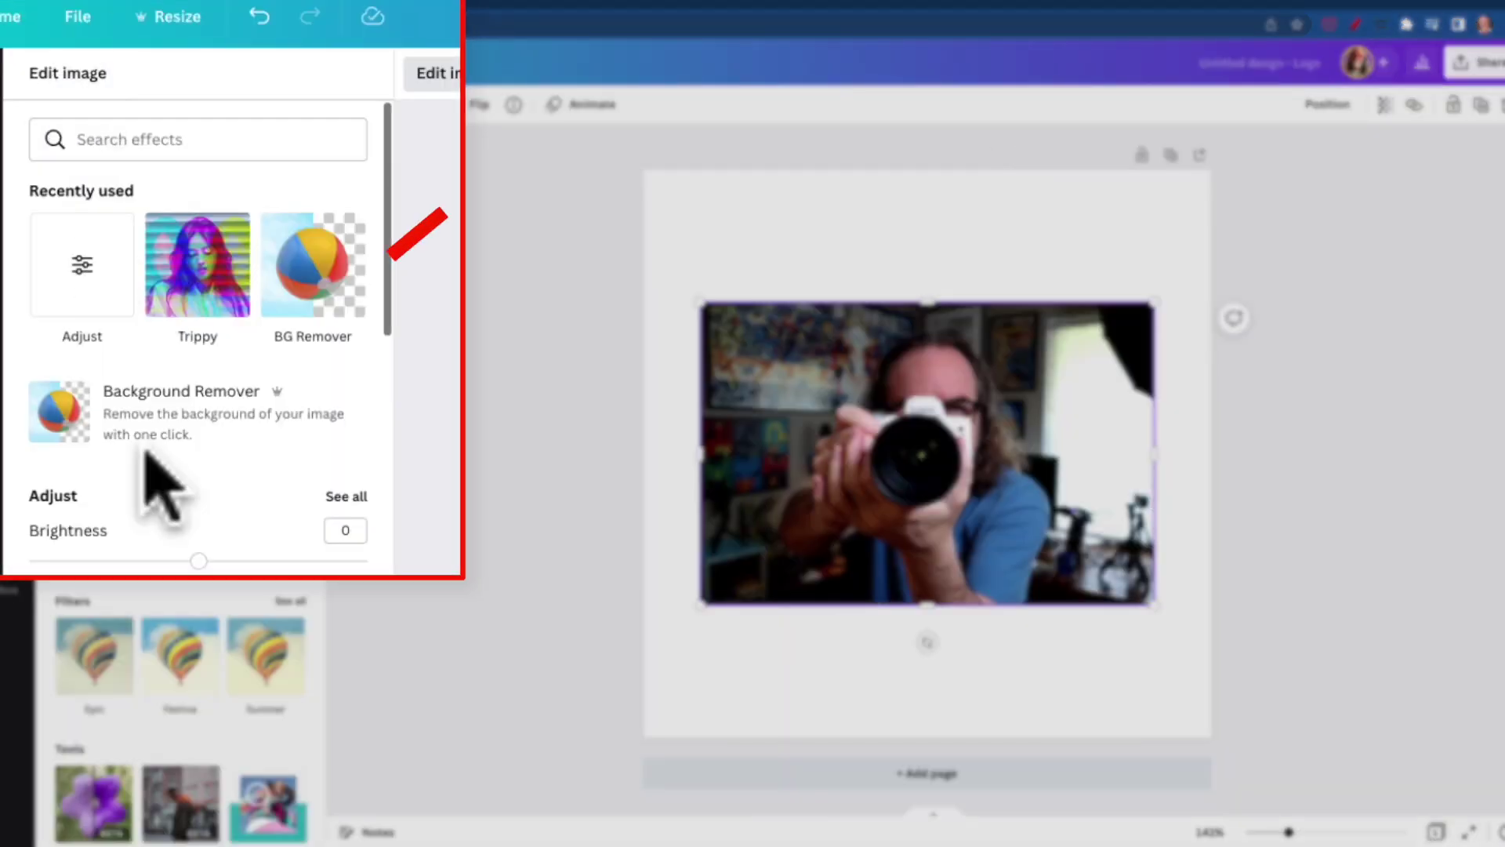
click(313, 274)
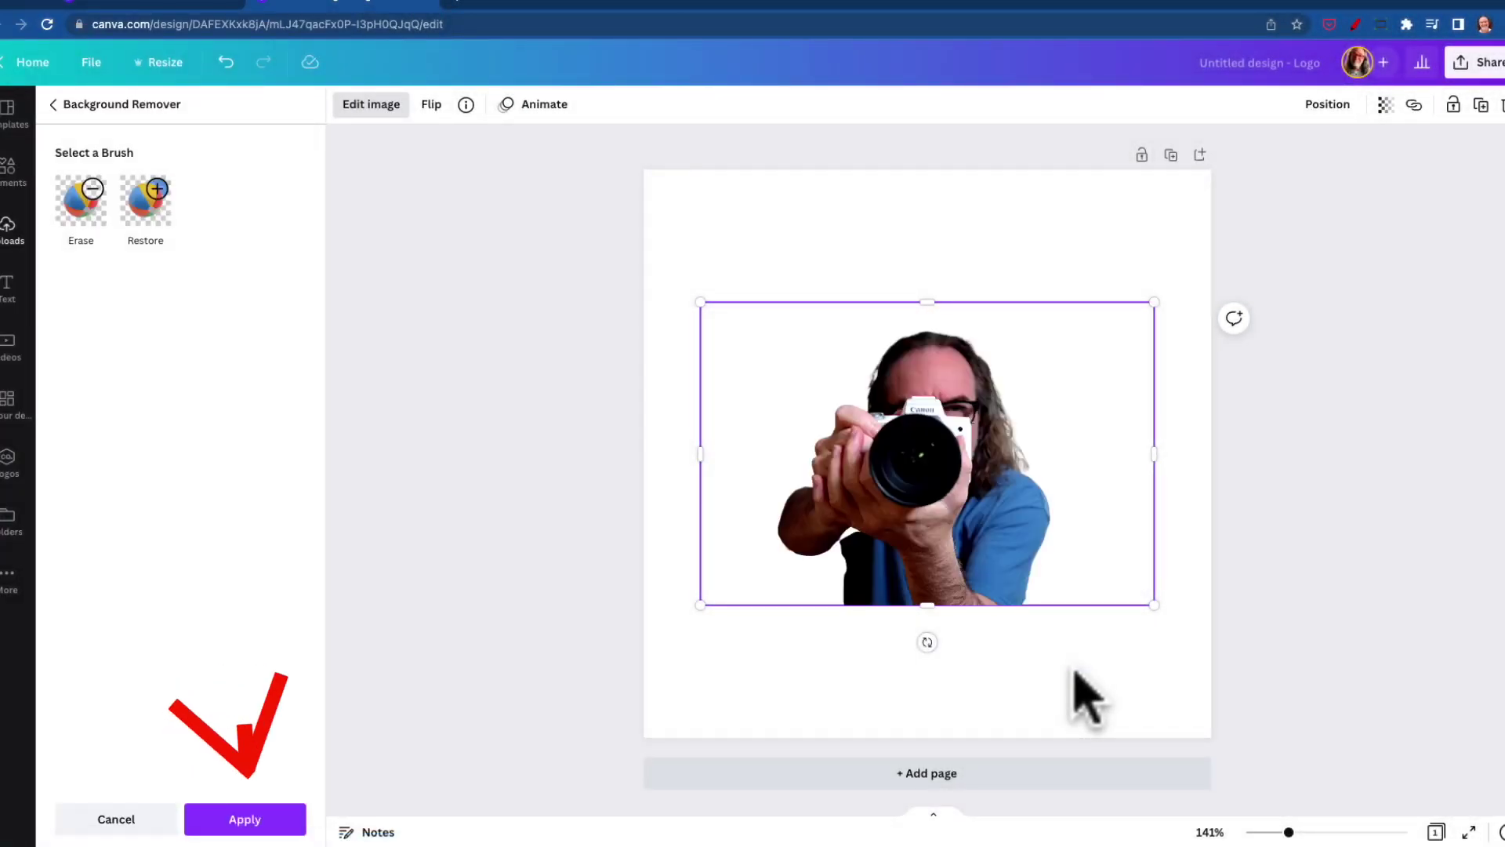
click(259, 823)
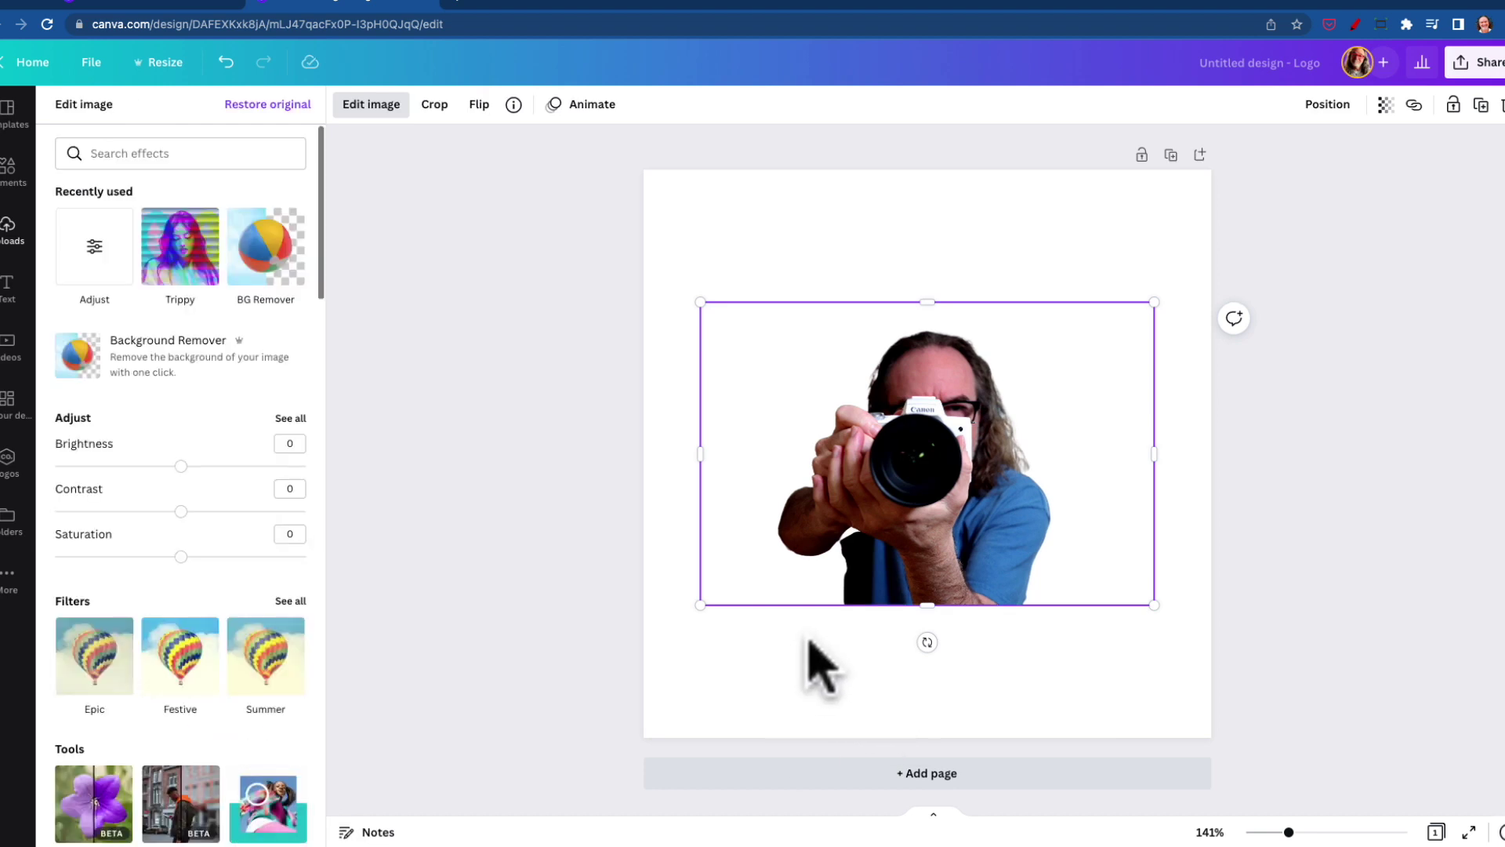
Crop the photo in from its left, right and top sides around the man.
drag(699, 455, 764, 458)
drag(1155, 453, 1065, 453)
drag(915, 303, 915, 315)
drag(764, 315, 731, 282)
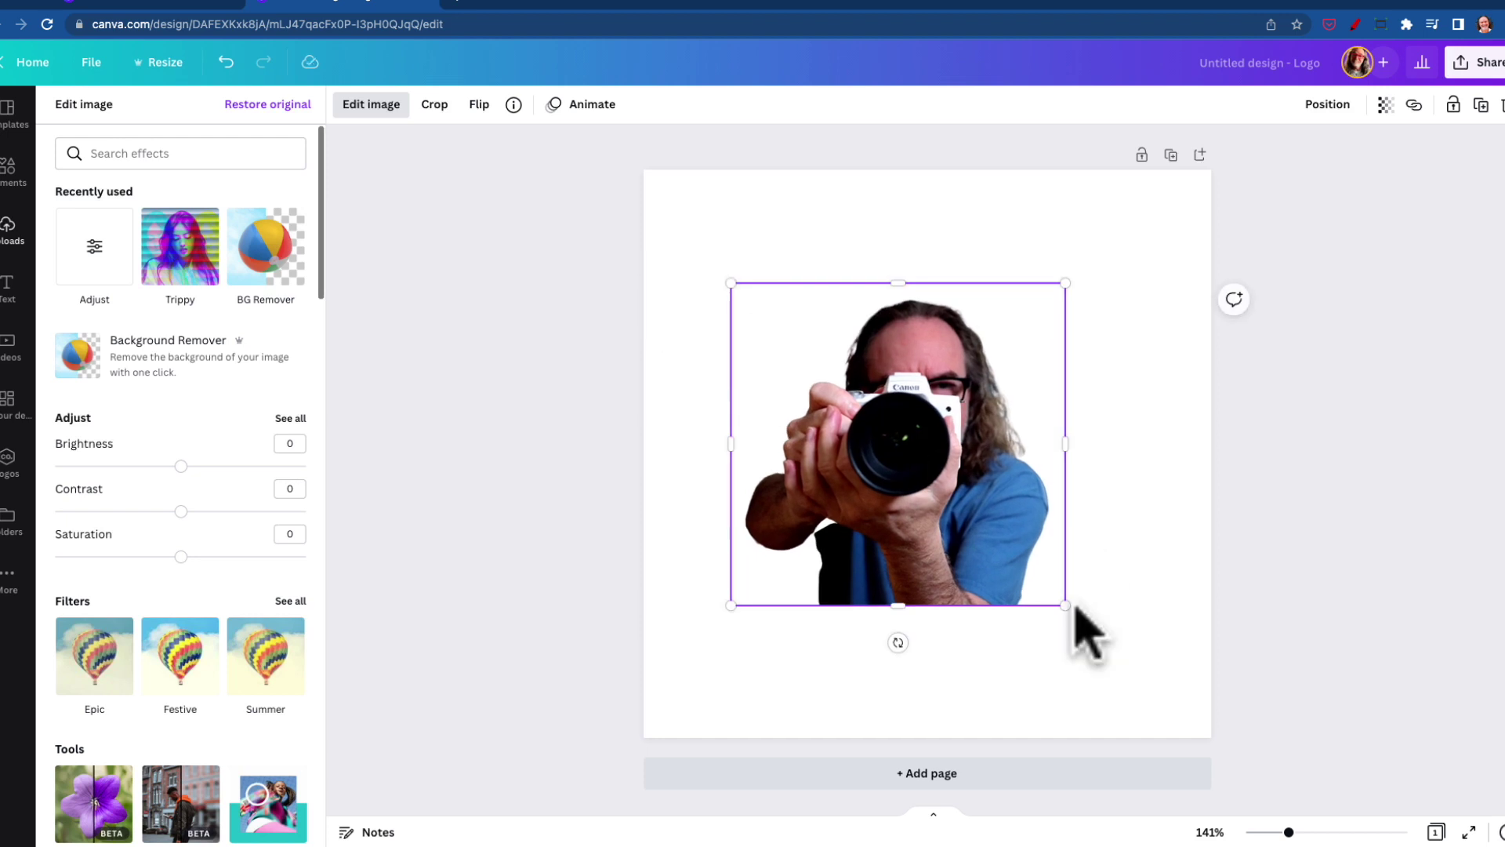
Enlarge the cropped photo from its corner to fill more of the page.
drag(1065, 605, 1117, 655)
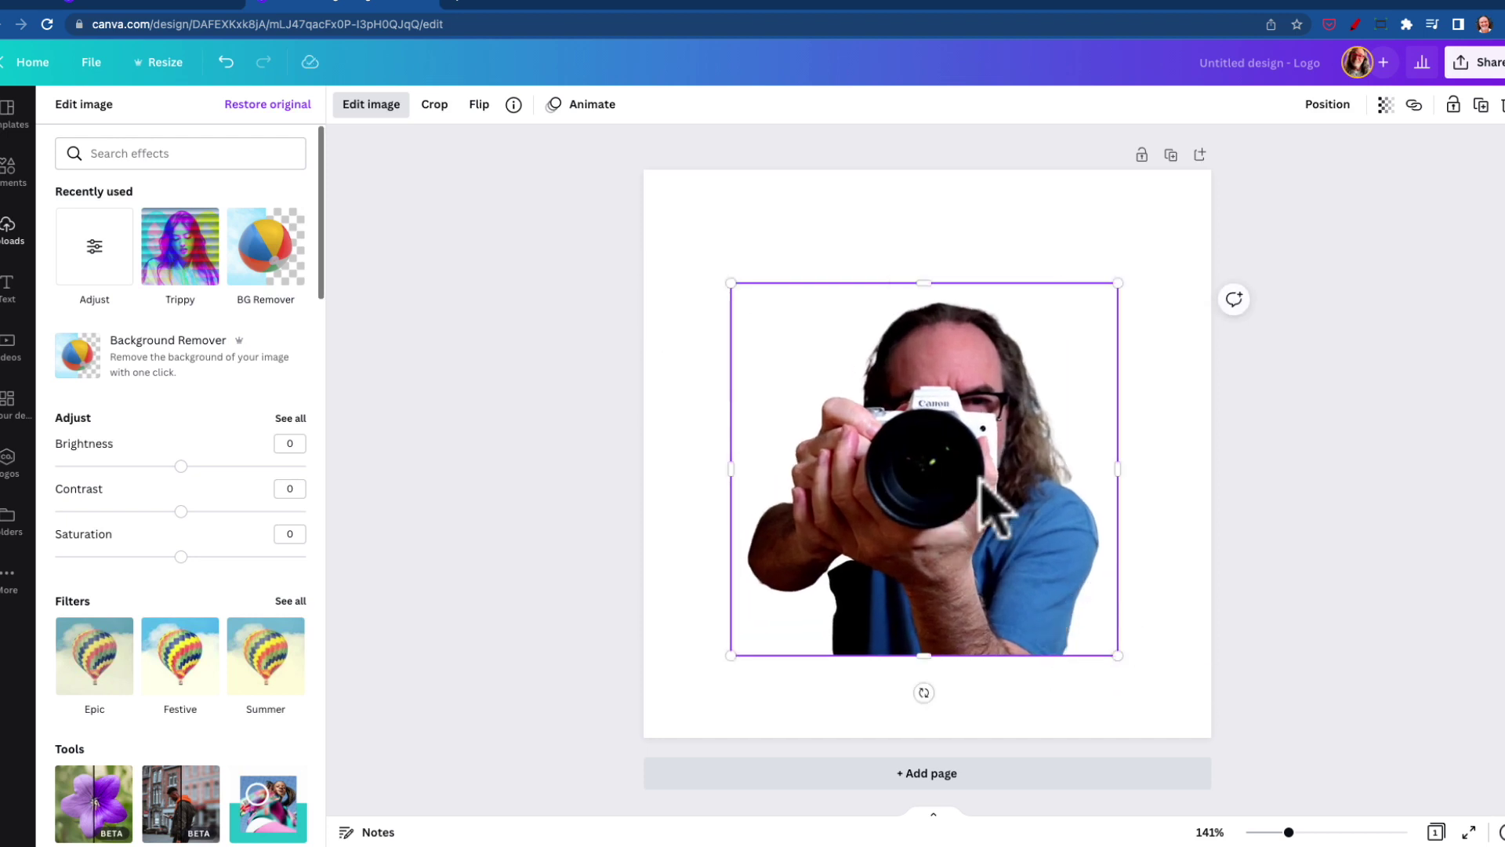
scroll(222, 504, down, 8)
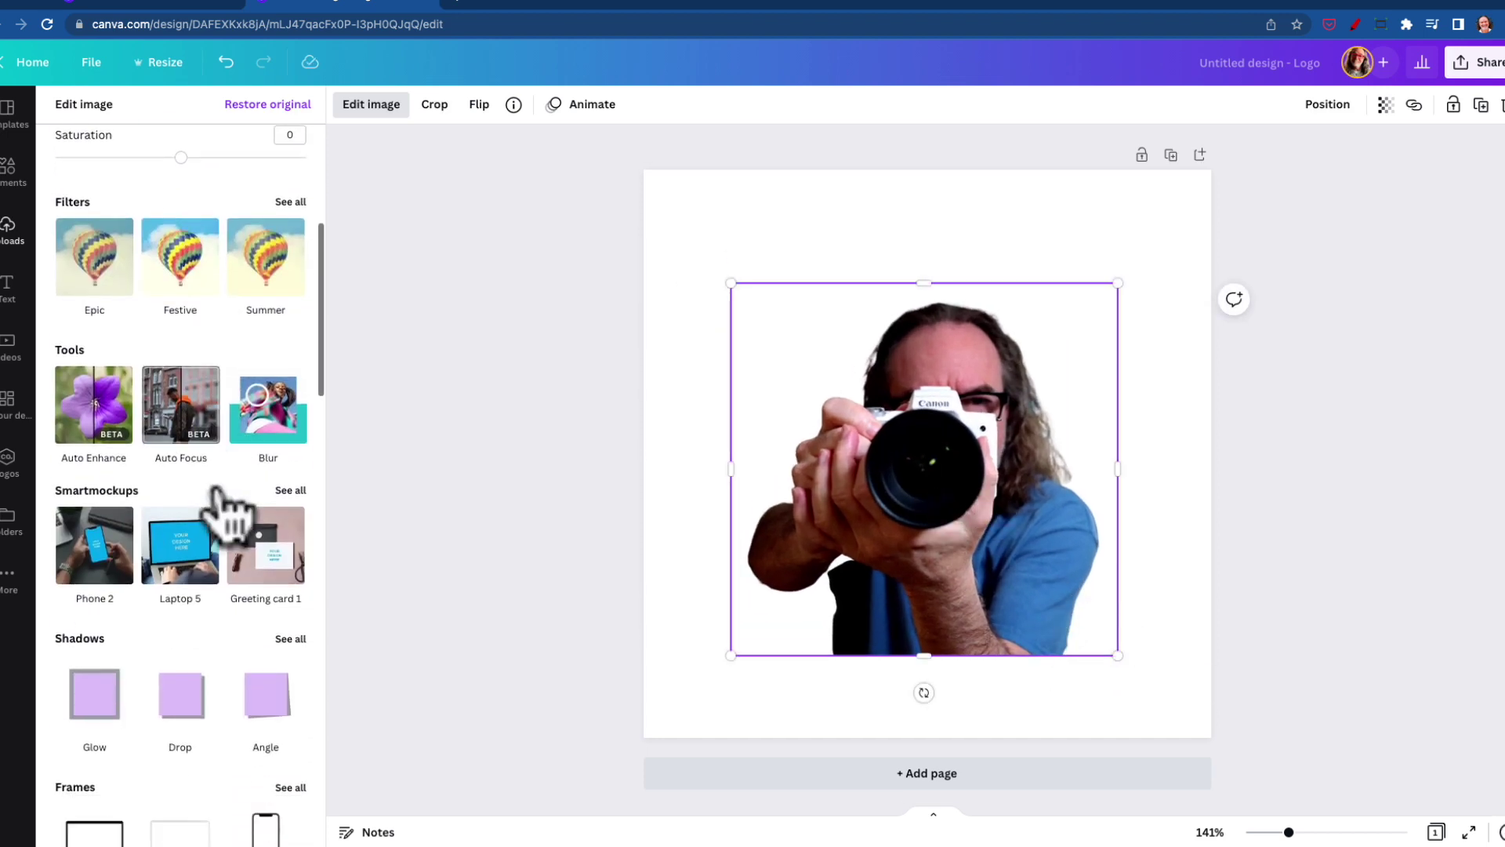
scroll(213, 486, down, 5)
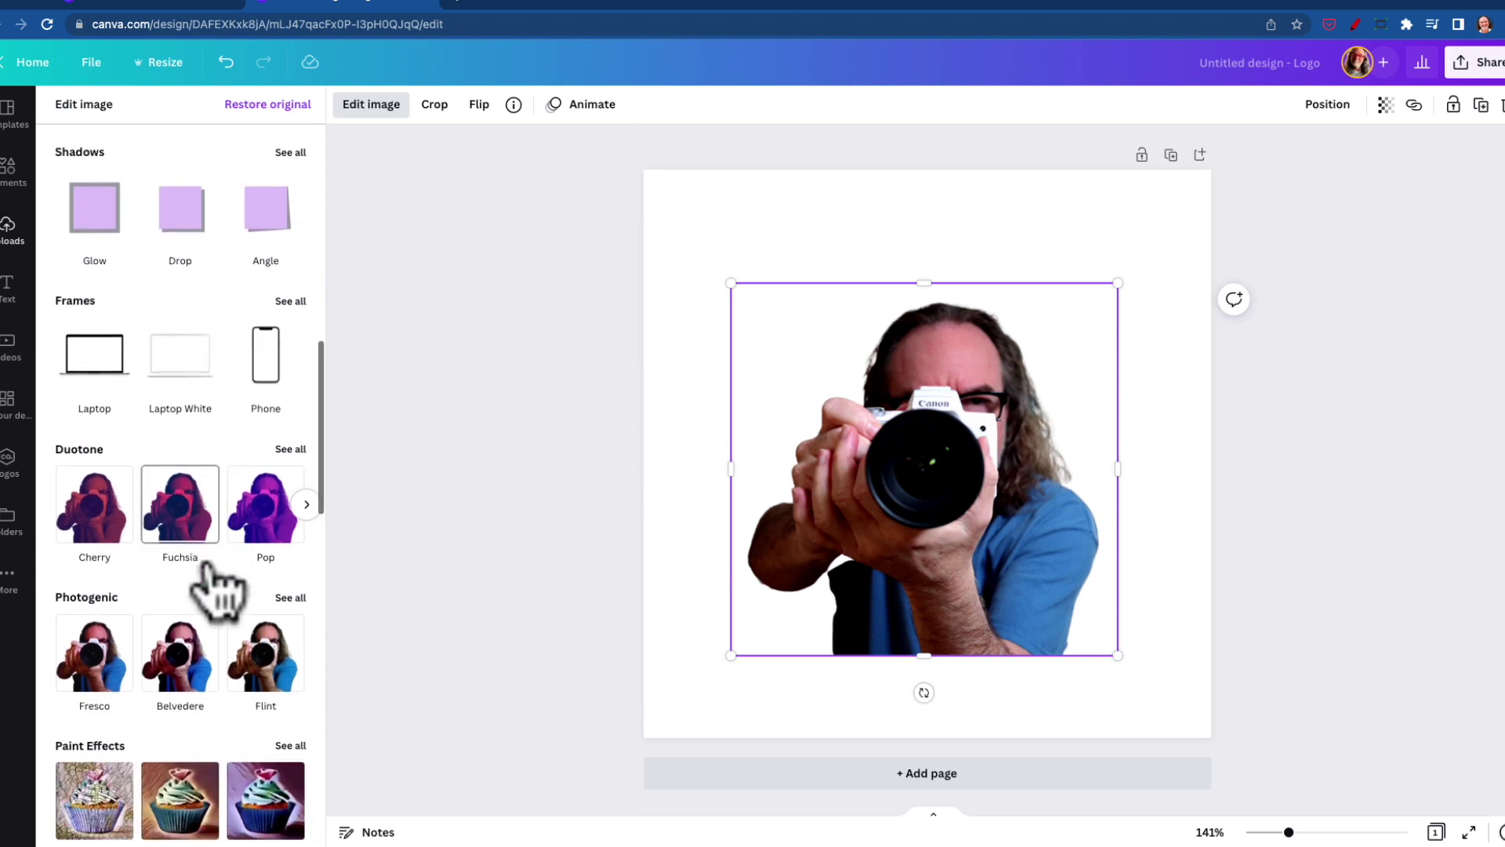
scroll(210, 597, down, 4)
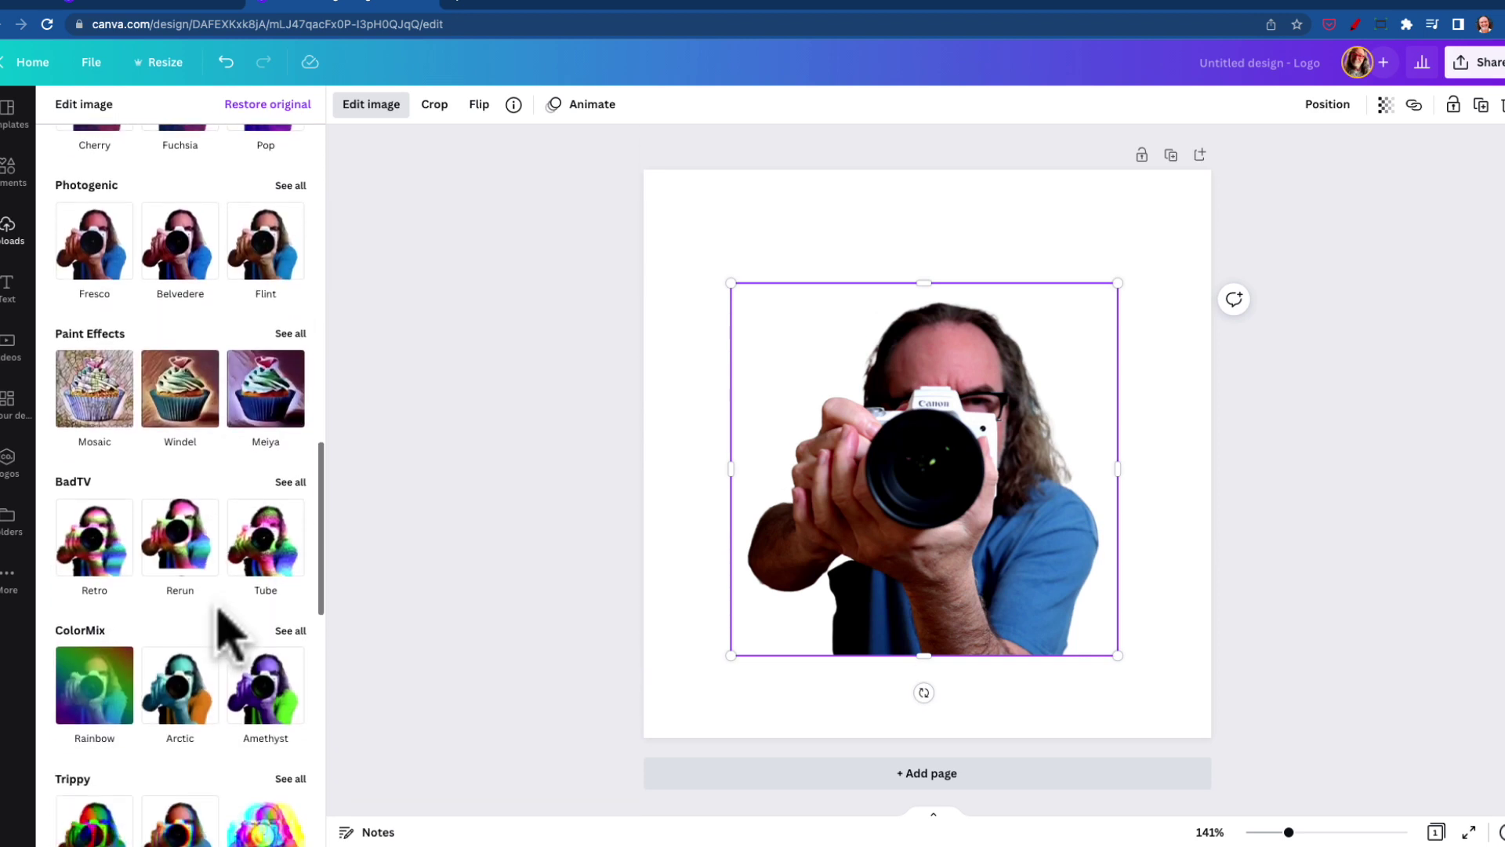
scroll(216, 604, down, 4)
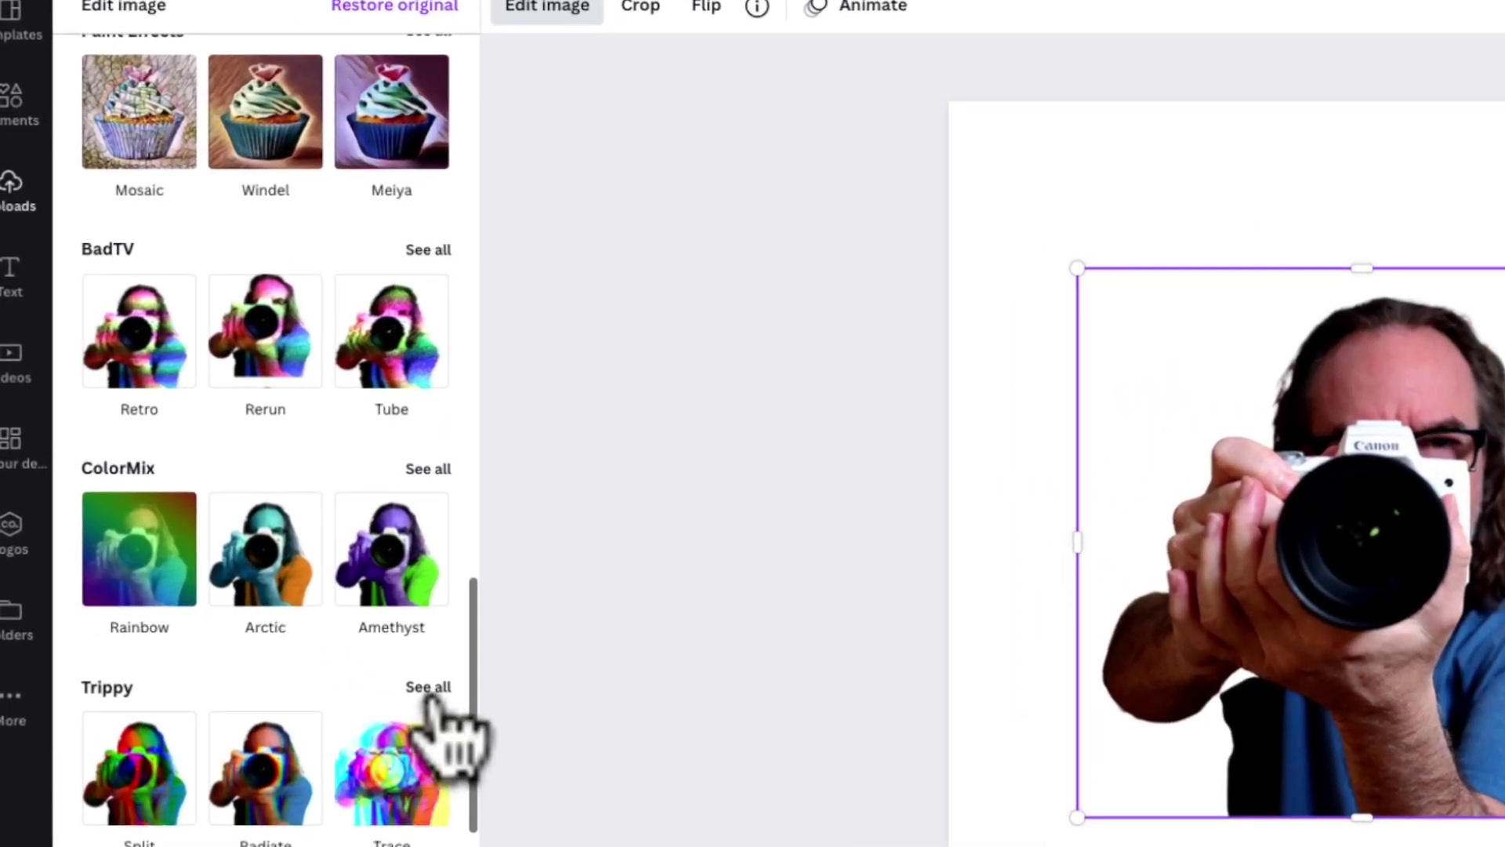
Apply a Trippy effect with RGB Shift Amount 0, Colorize 0 and Brightness 0.38.
click(290, 567)
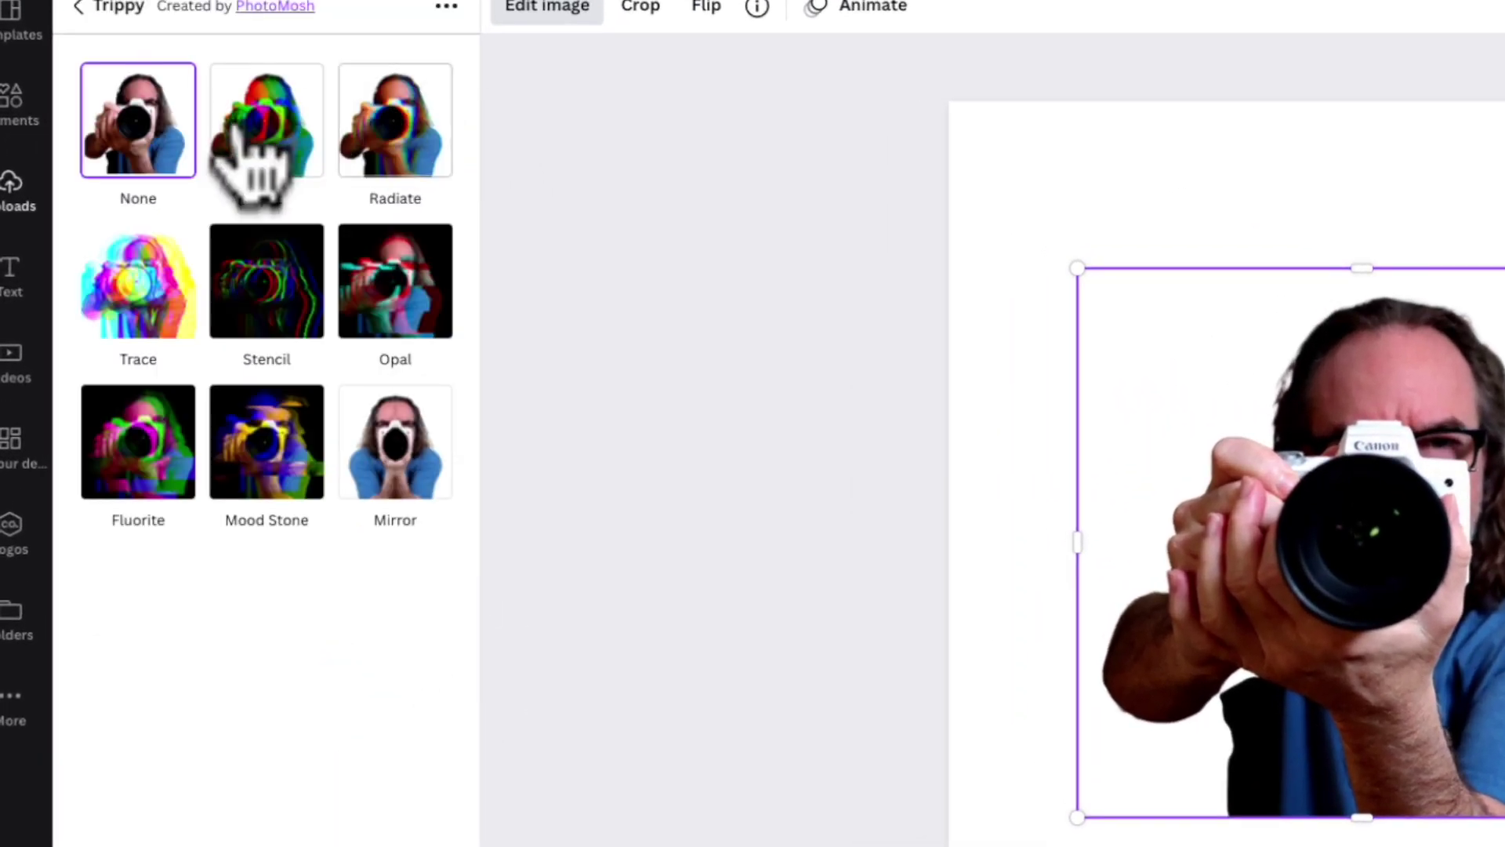
click(141, 304)
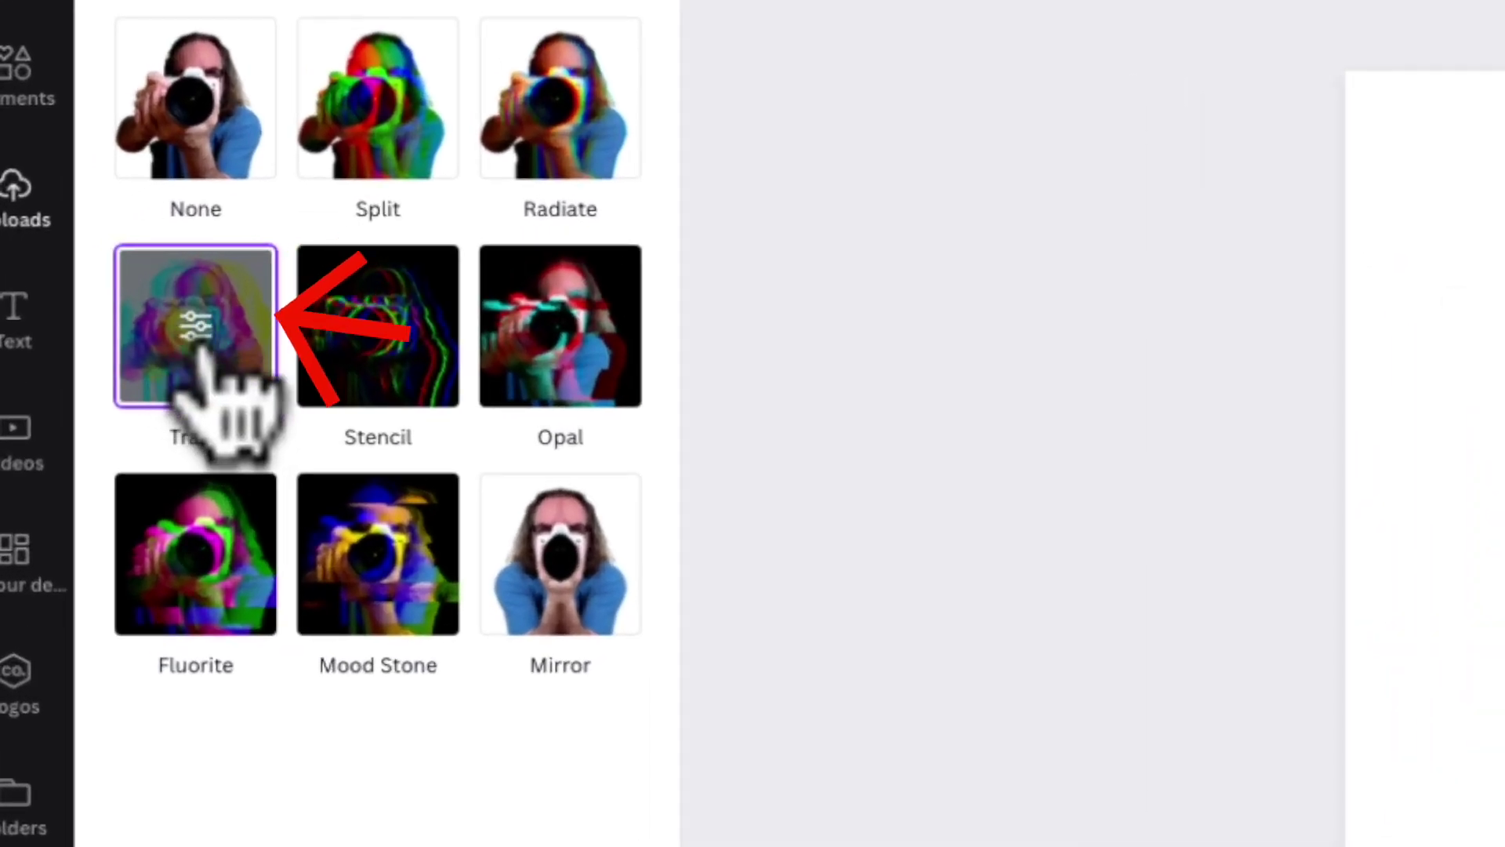
click(198, 333)
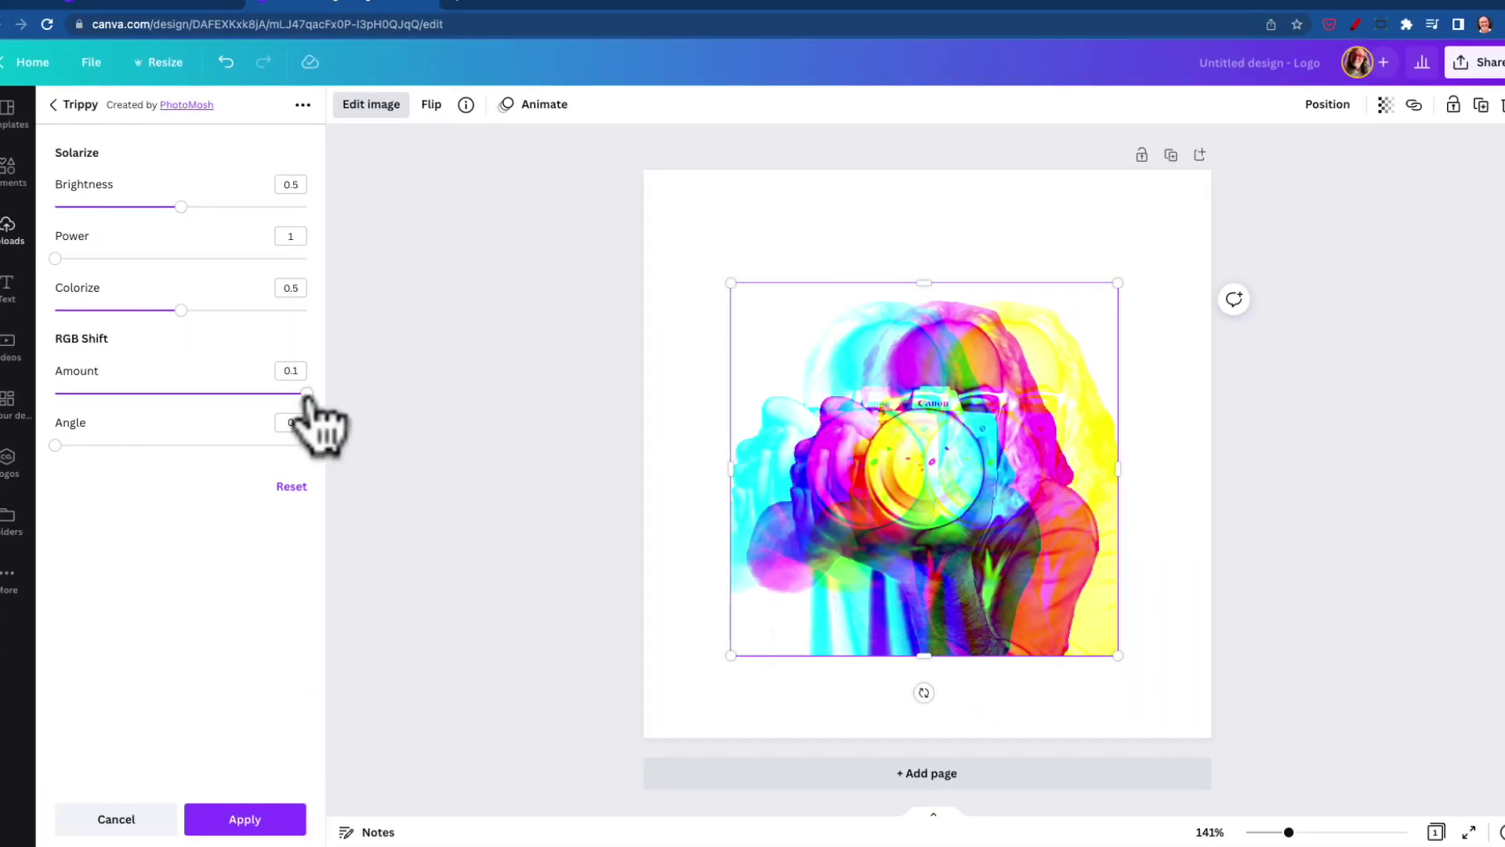
drag(306, 393, 55, 392)
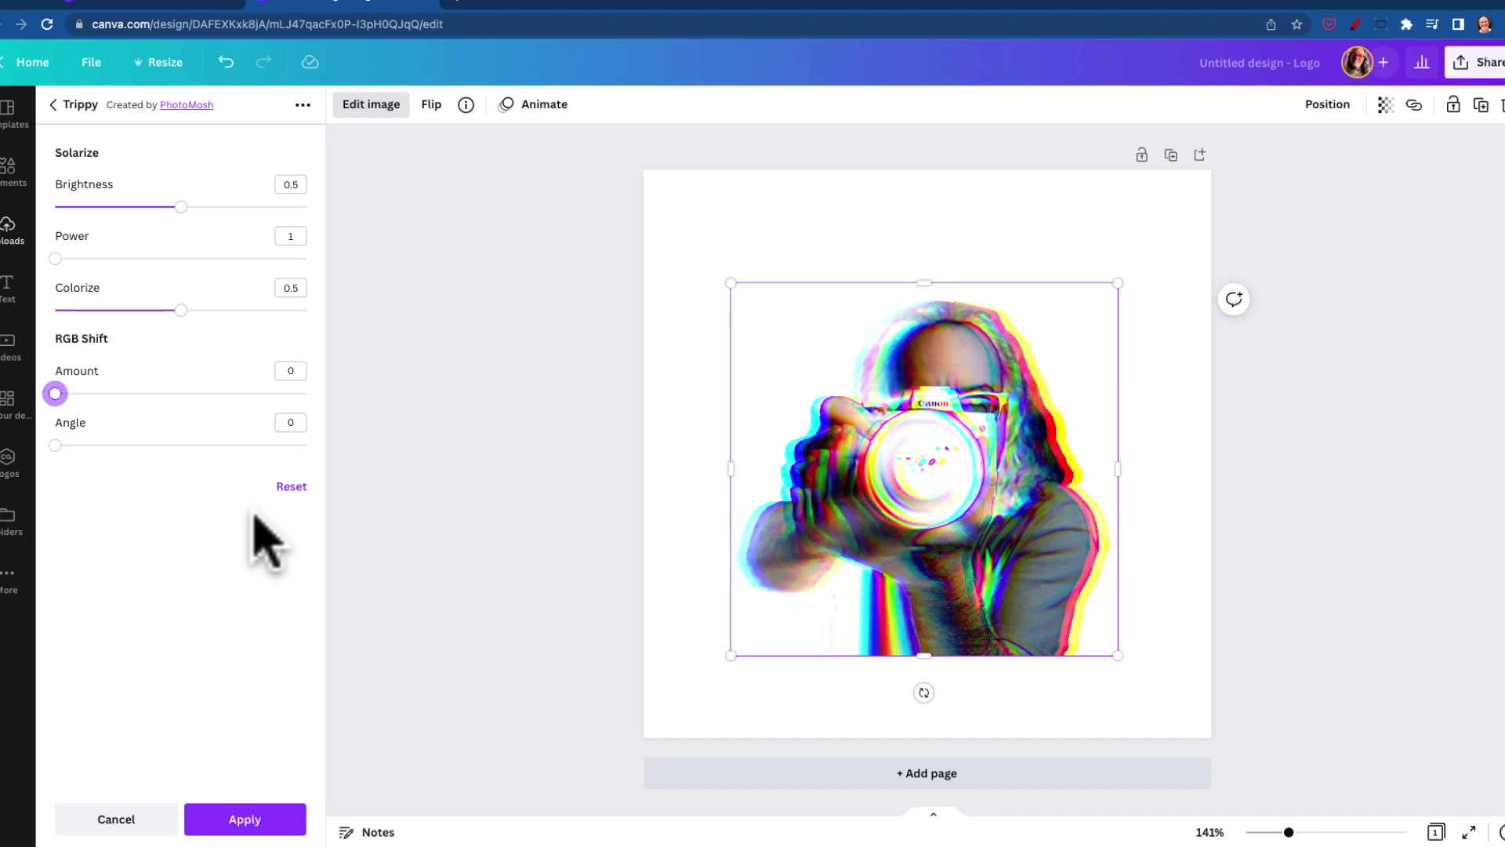
drag(179, 310, 54, 310)
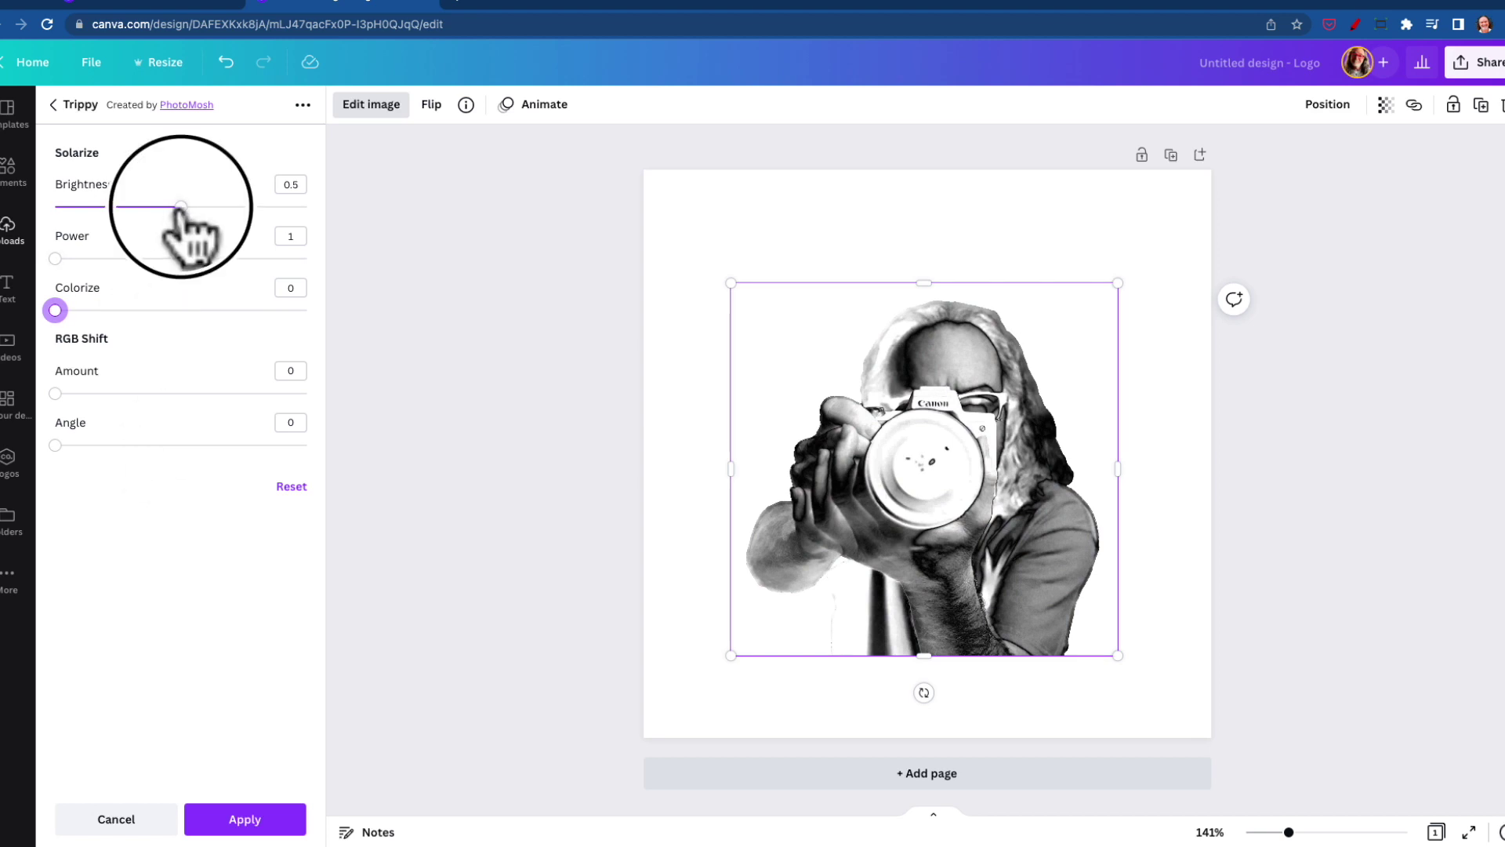
drag(181, 206, 131, 206)
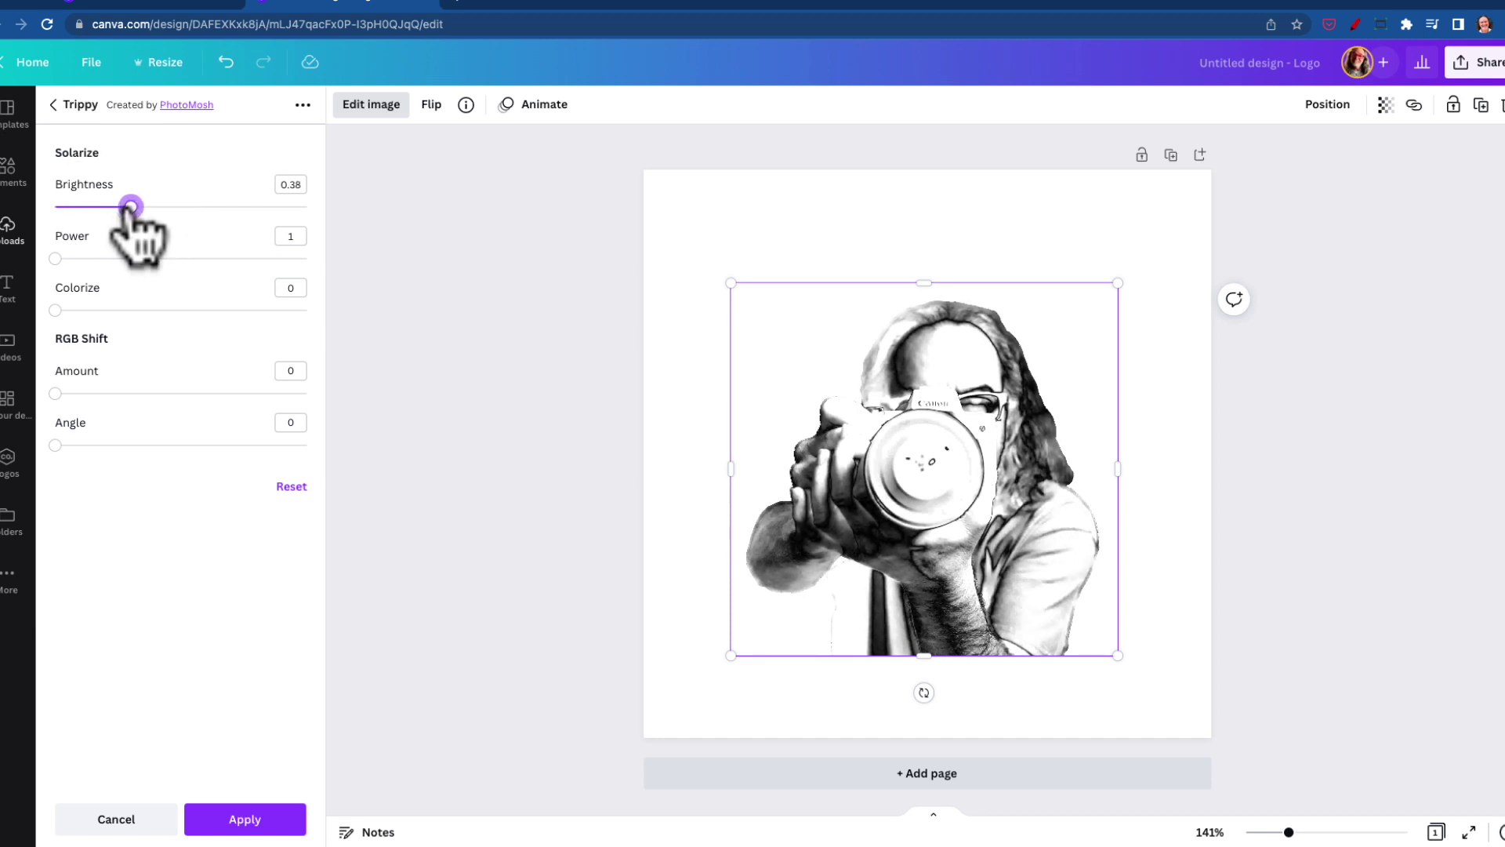
click(234, 819)
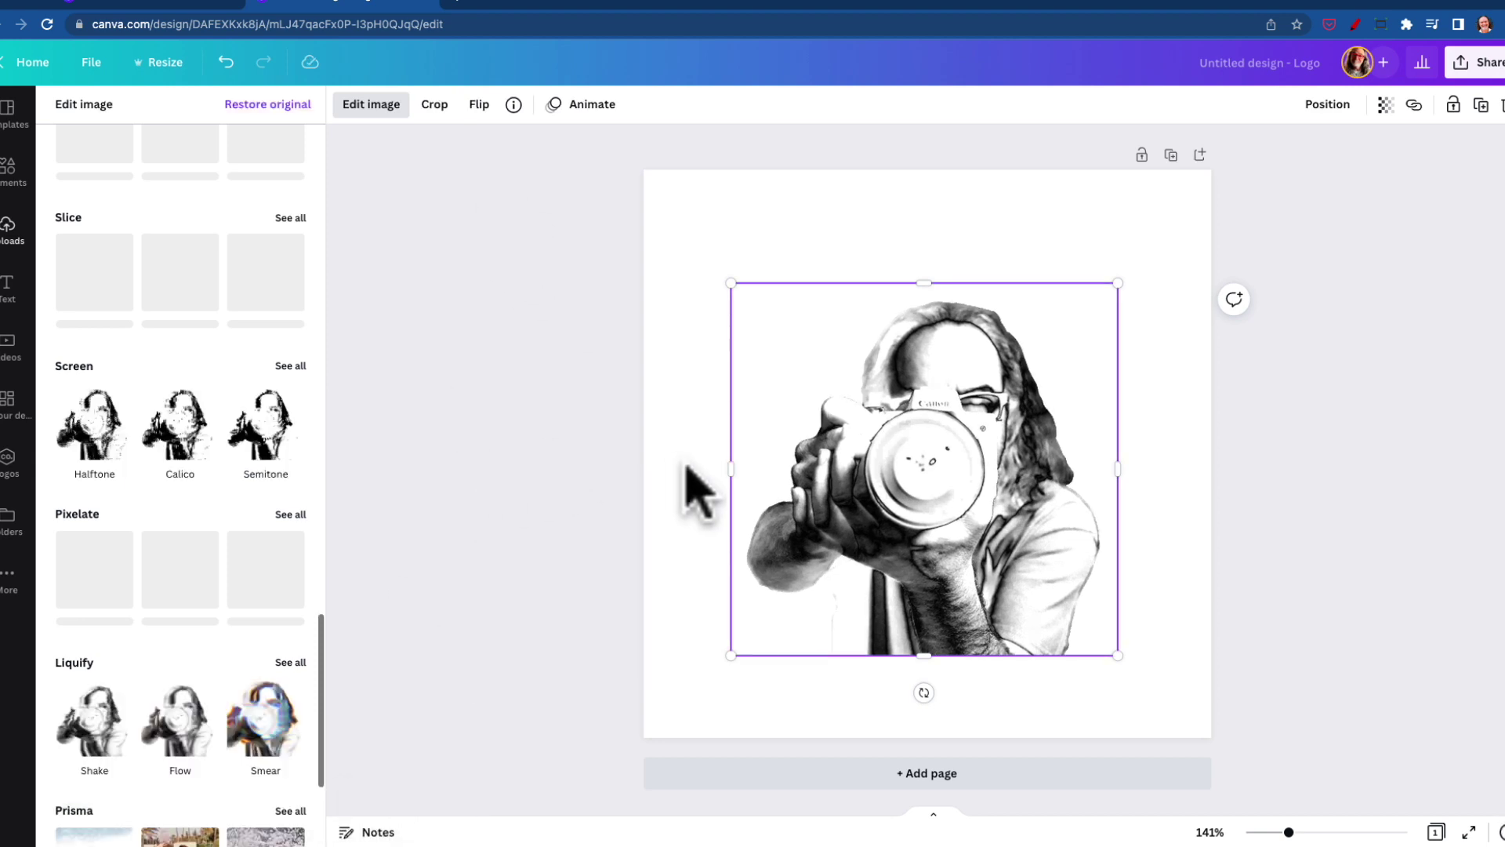
Set image adjustments to Blur -100, Saturation -100 and Shadows -44.
scroll(251, 345, up, 15)
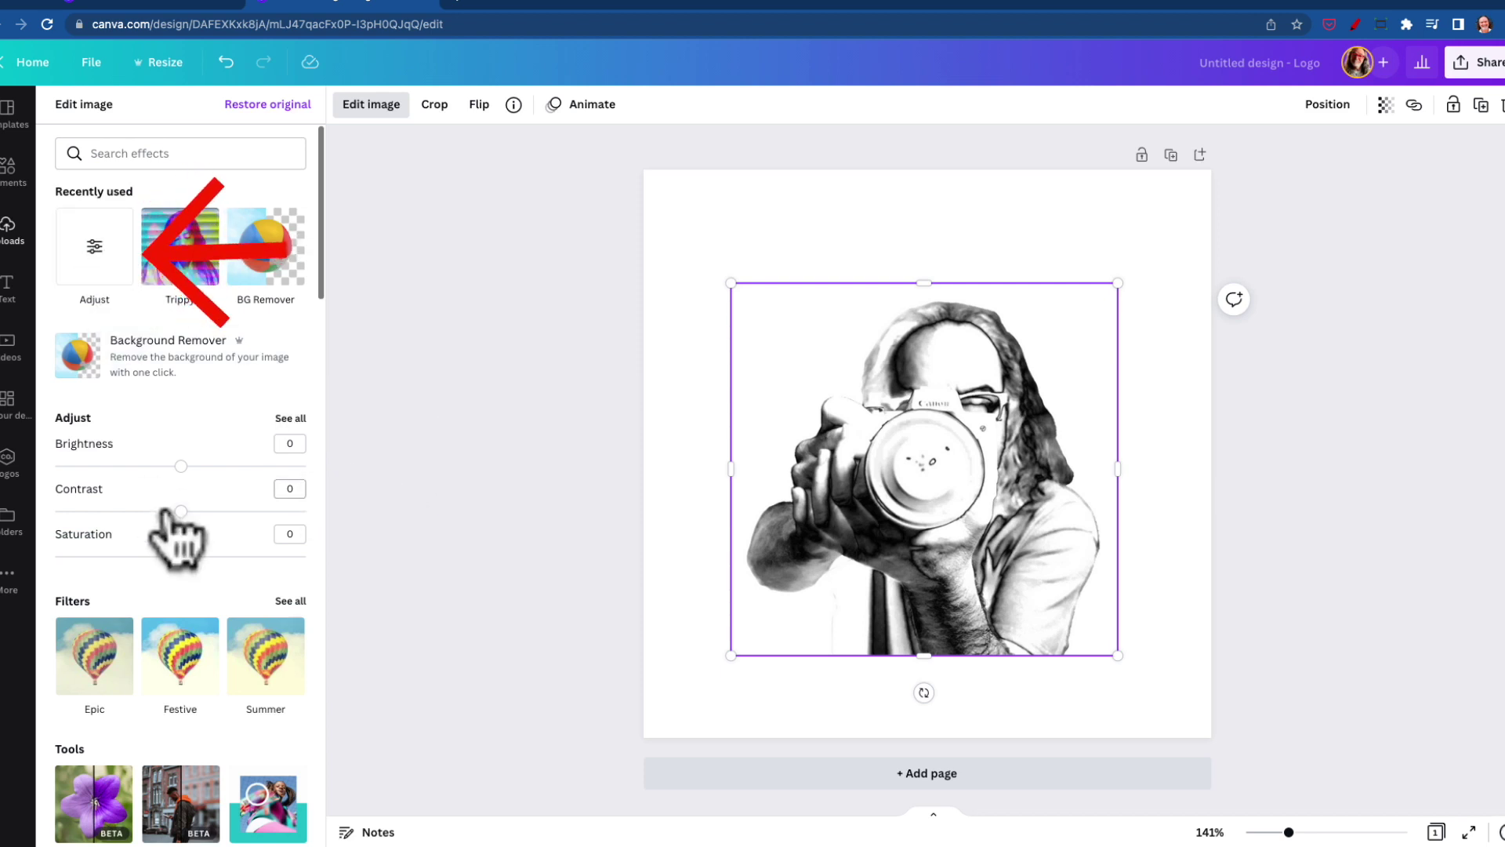
click(94, 249)
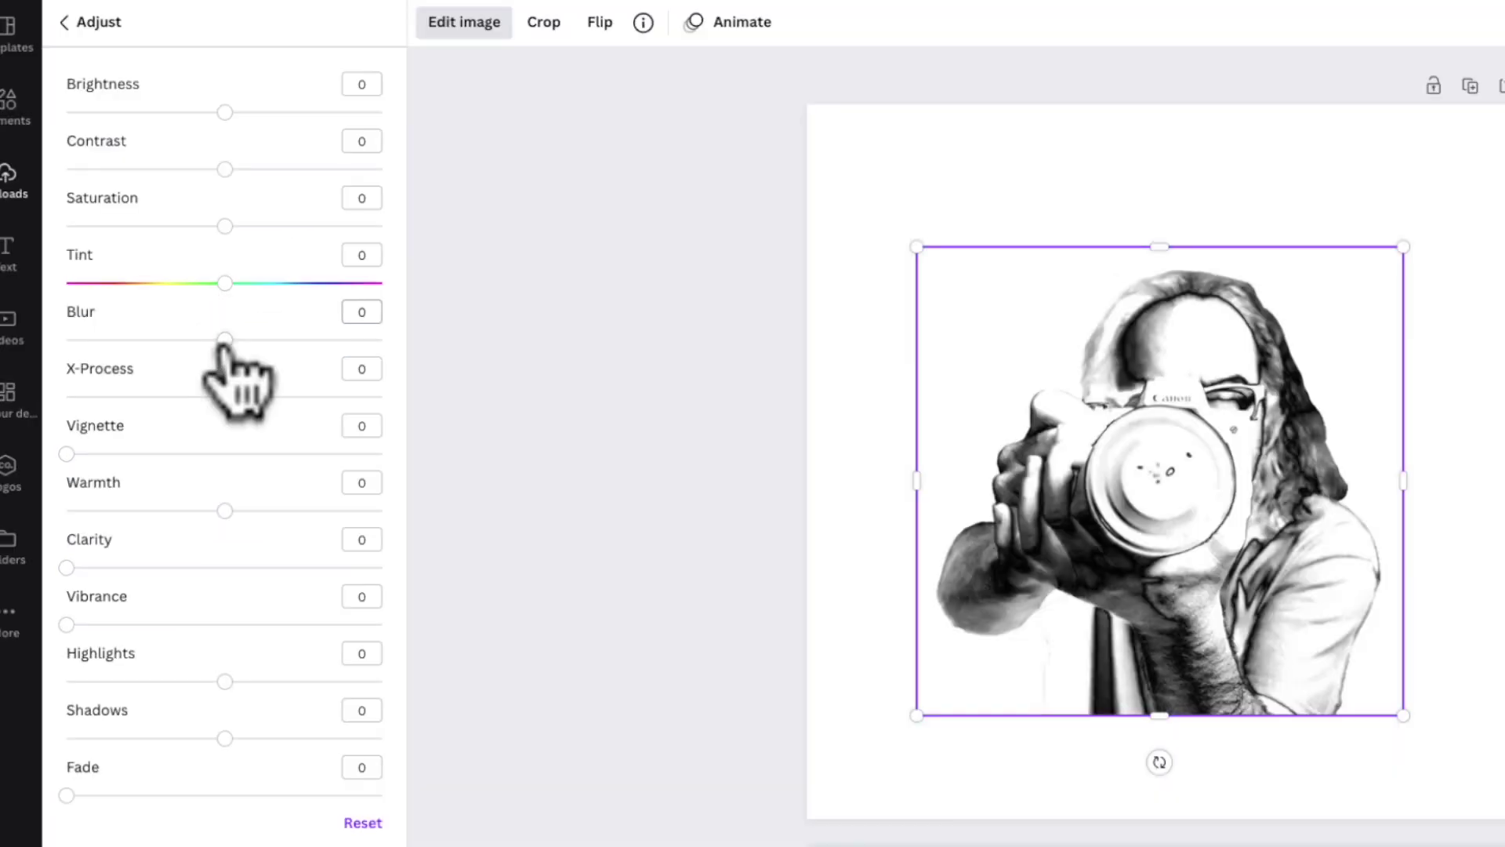
drag(181, 357, 54, 356)
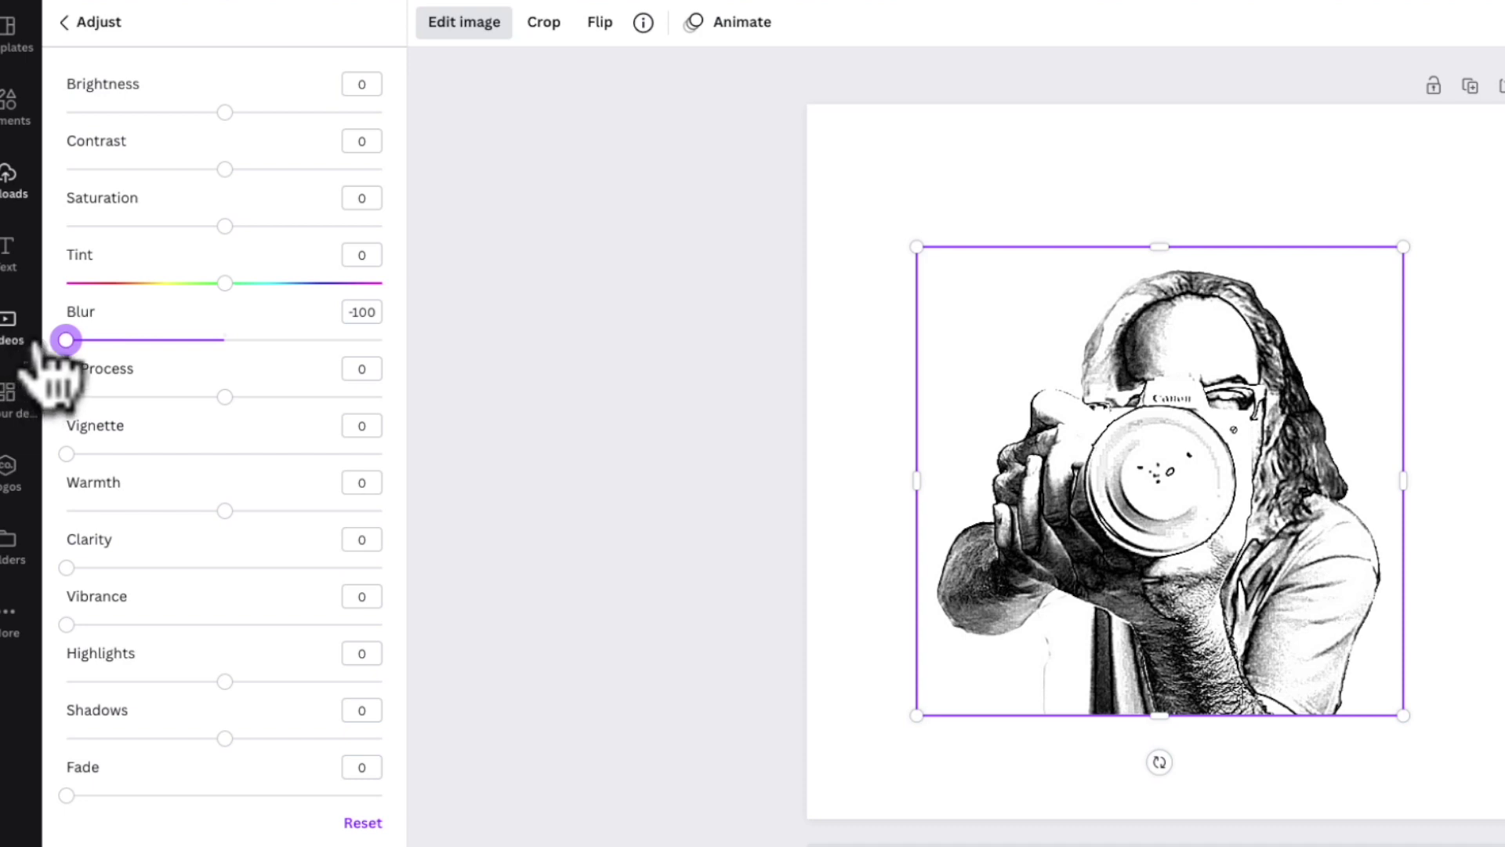
click(225, 225)
drag(225, 225, 66, 225)
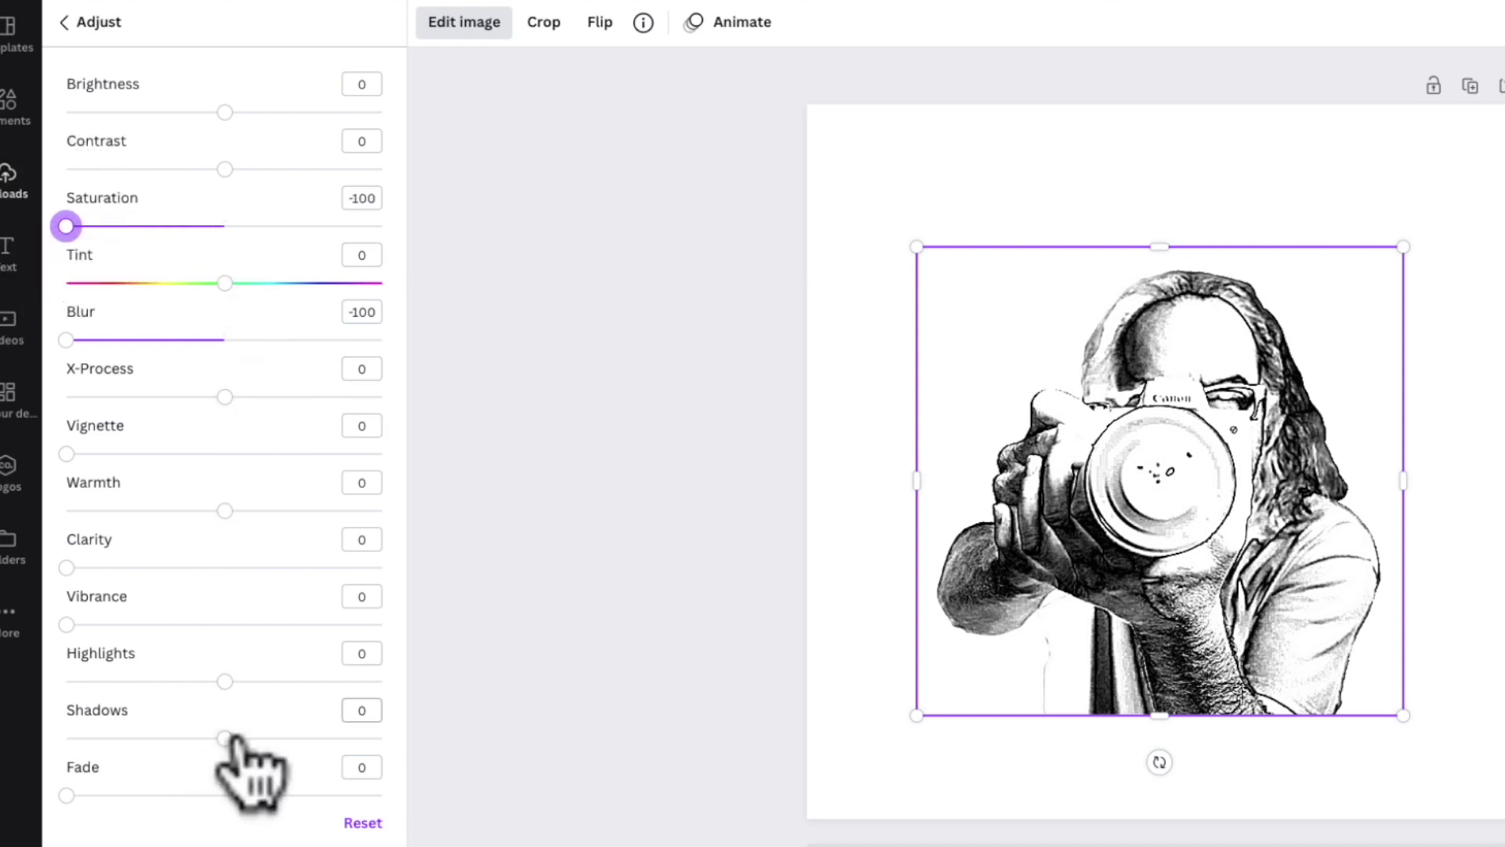
drag(224, 737, 155, 737)
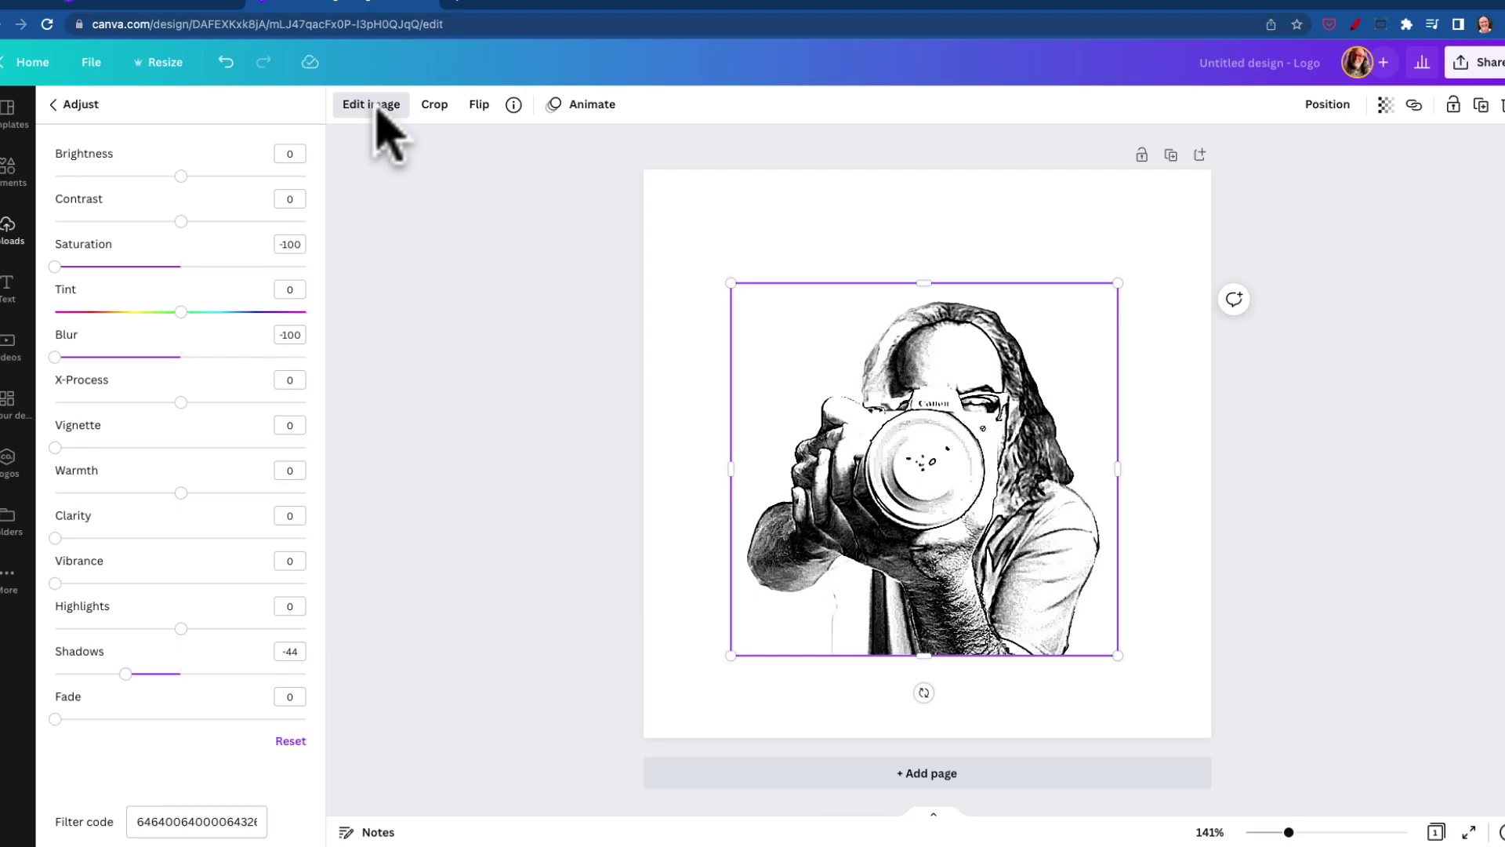
Enlarge the sketch from its top-left and bottom-right corners and reposition it.
click(377, 109)
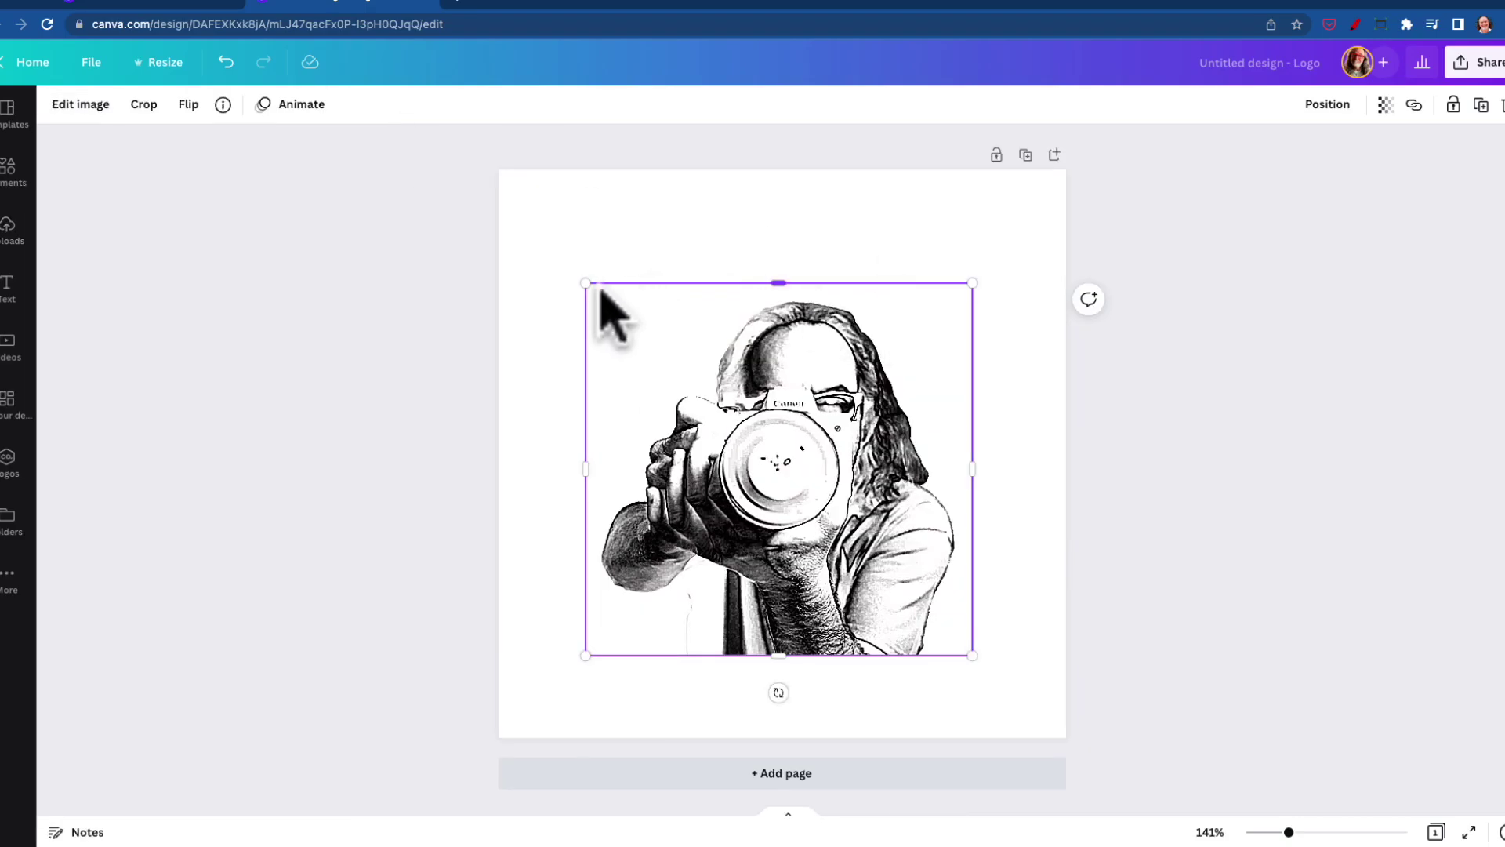
drag(586, 283, 546, 243)
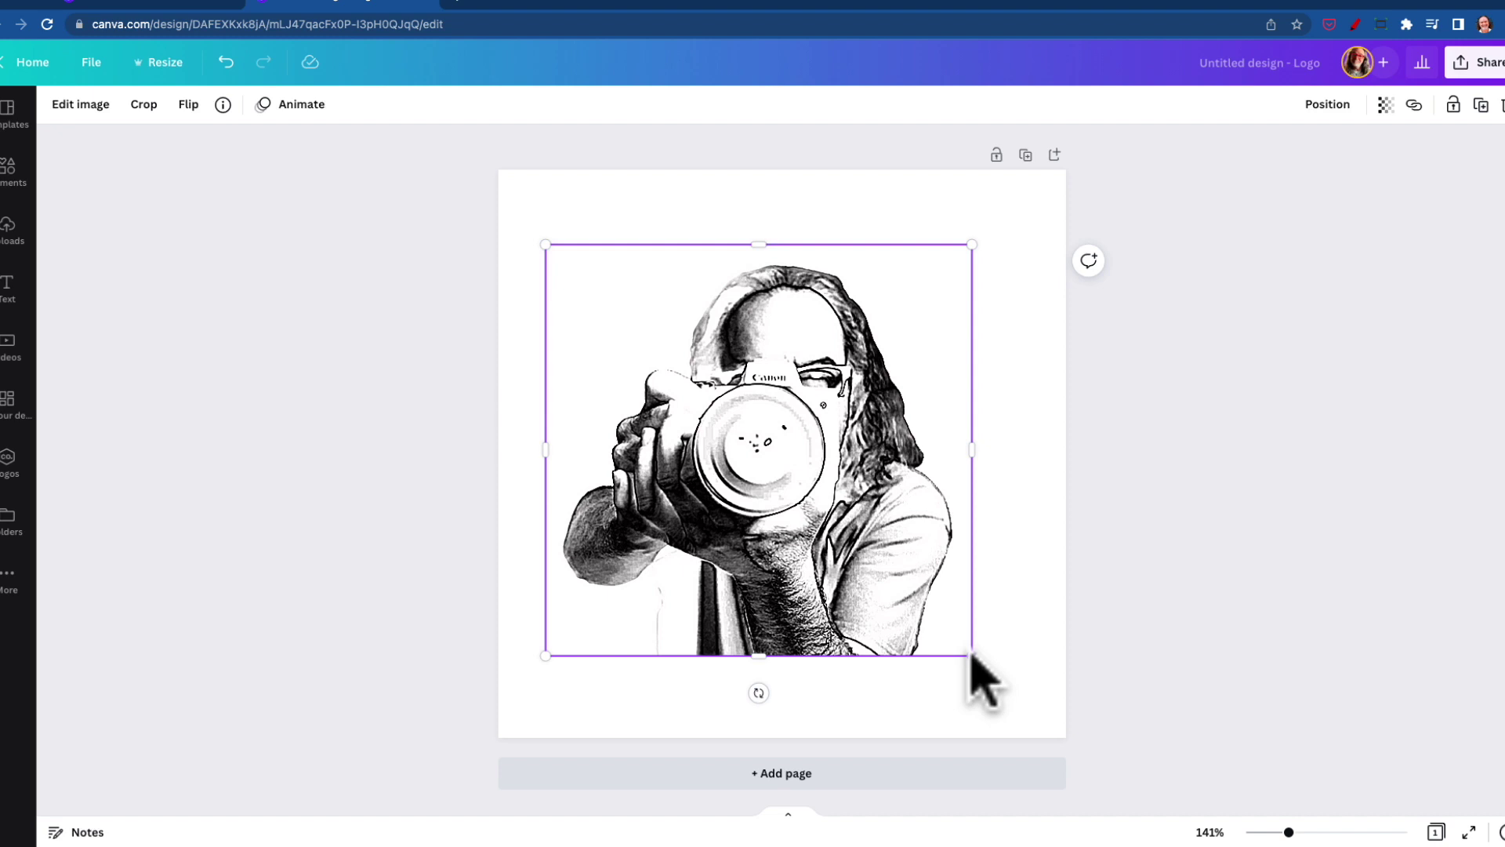
drag(972, 655, 1008, 689)
drag(810, 495, 816, 491)
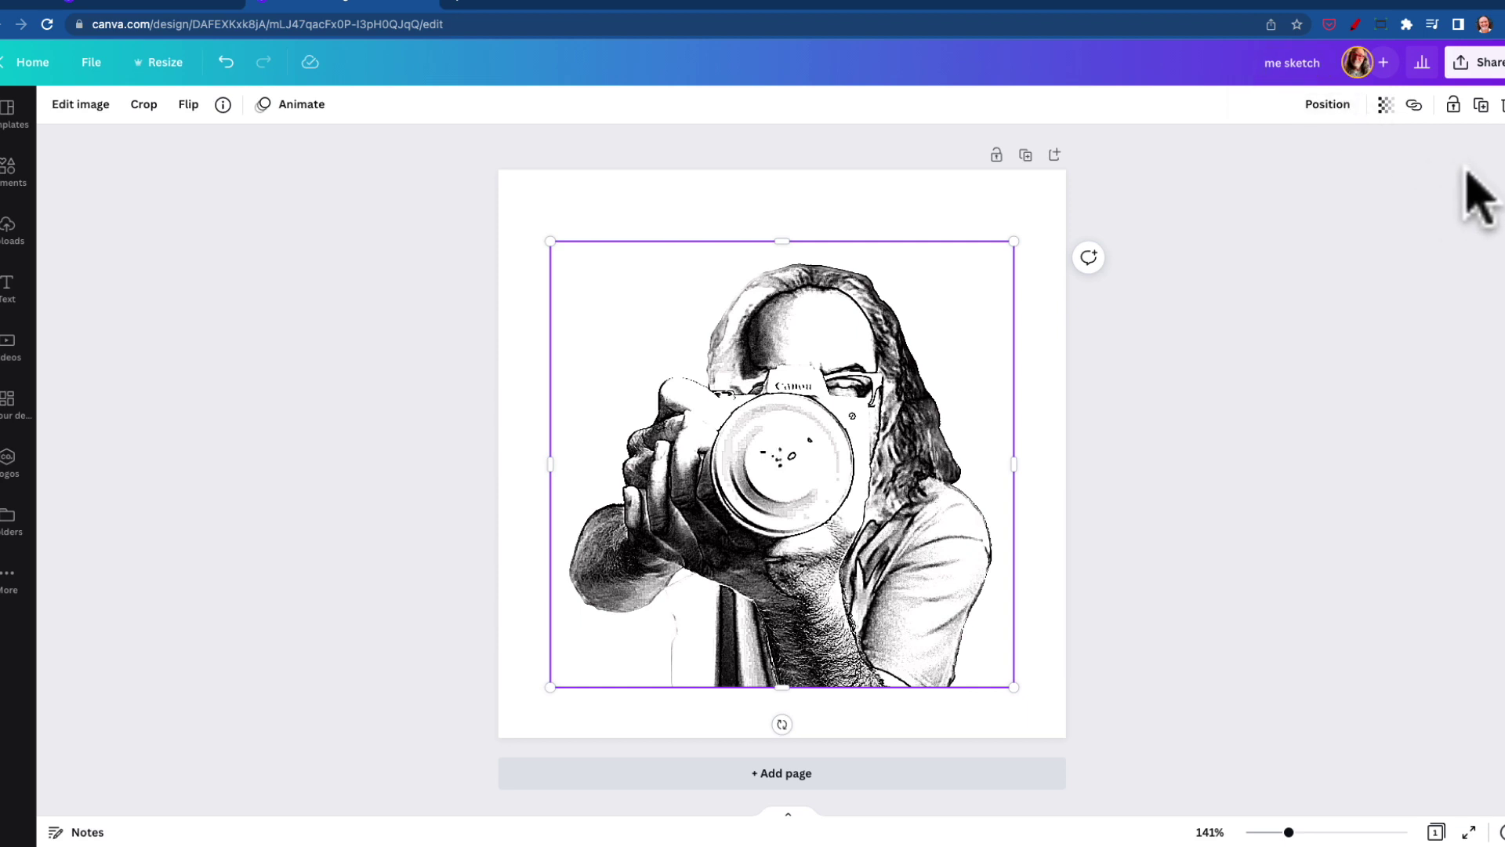
Download the design as a PNG at size 2 (1000 × 1000 px).
click(1462, 63)
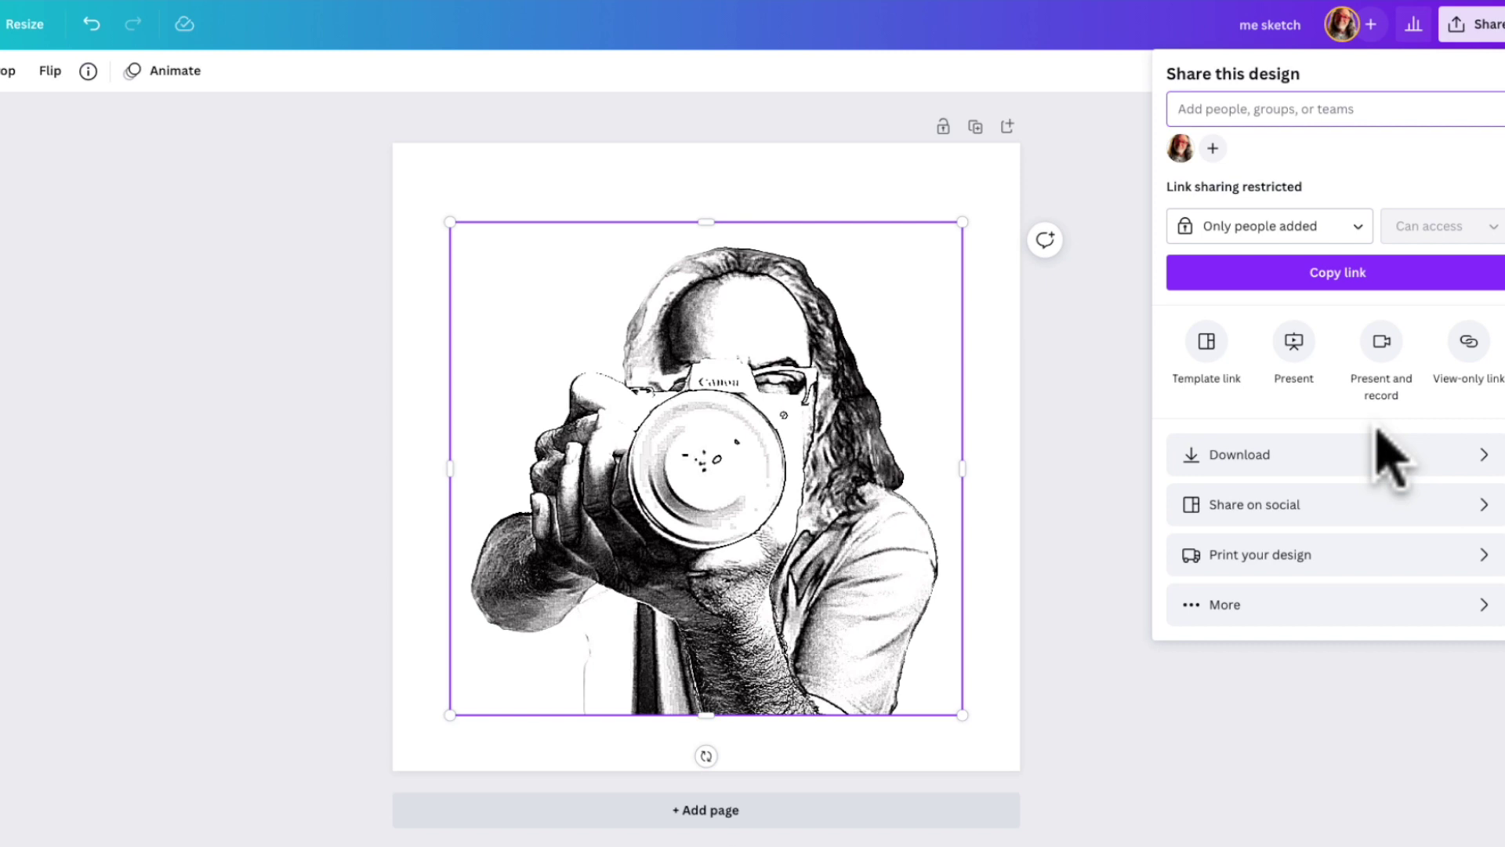
click(1323, 467)
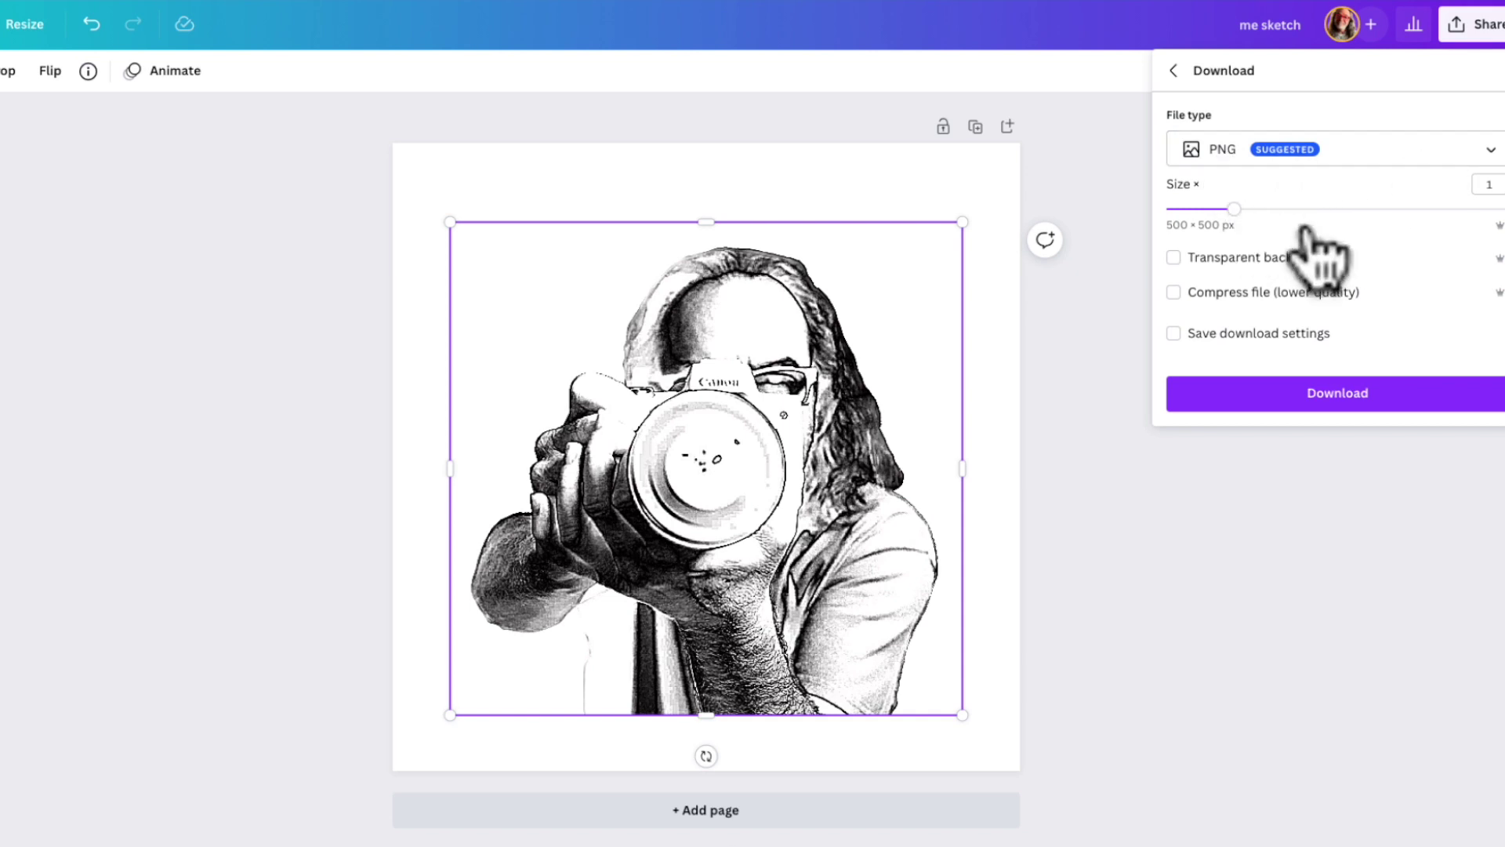
drag(1235, 208, 1370, 208)
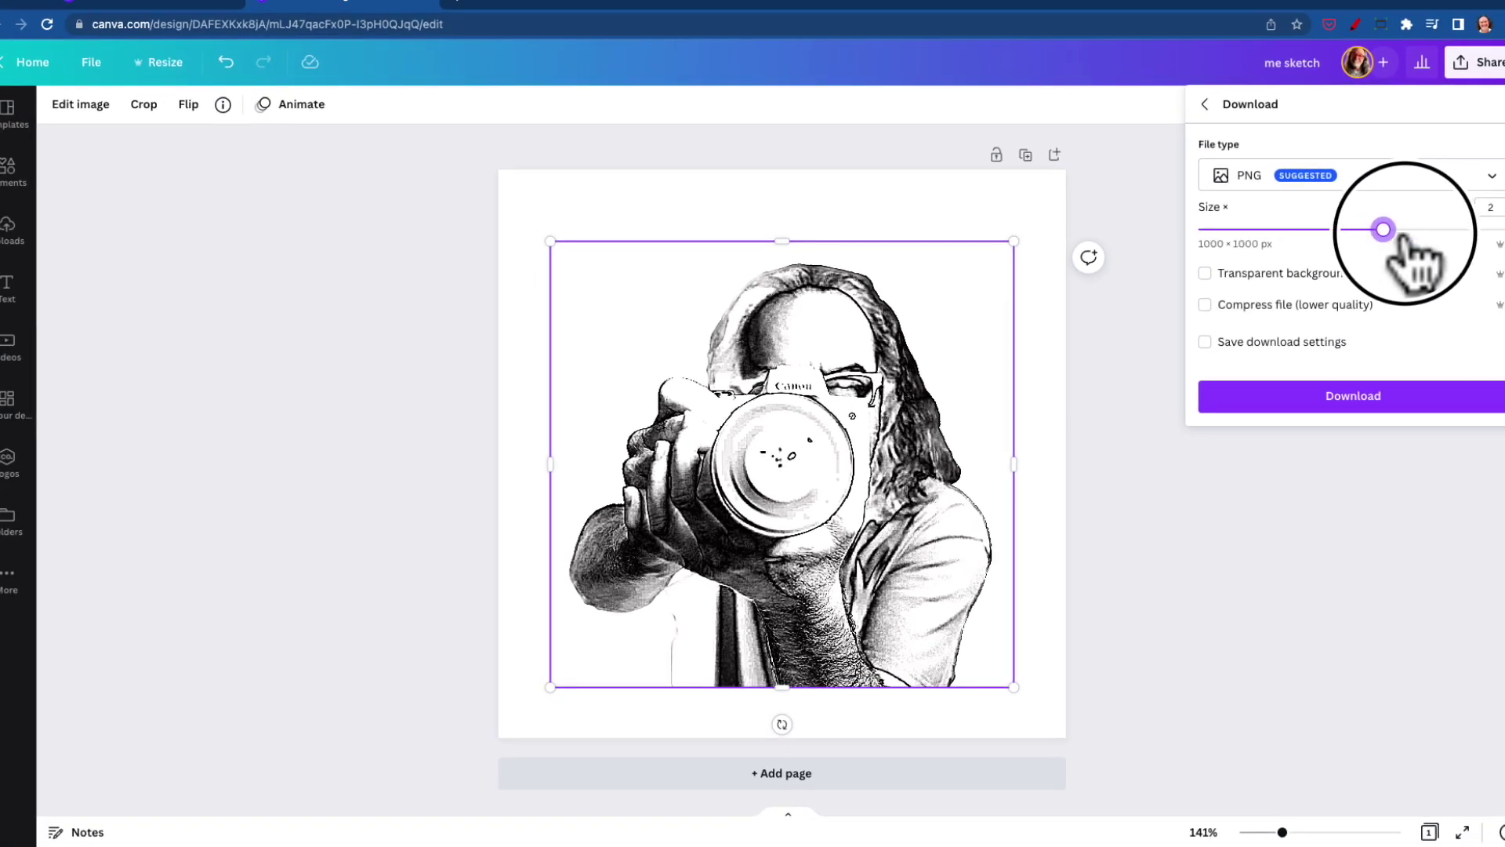
click(1347, 398)
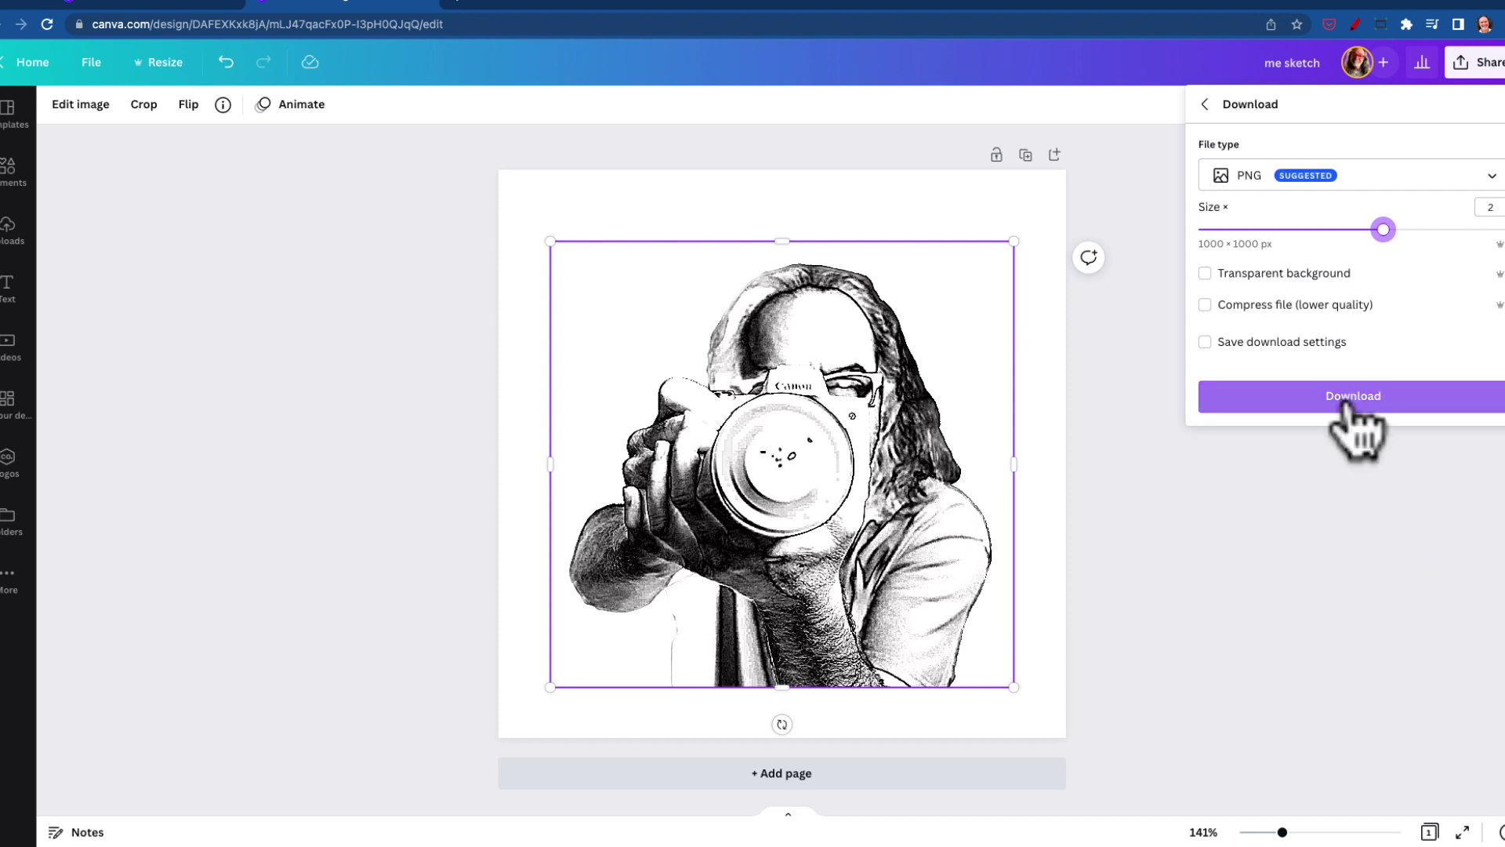